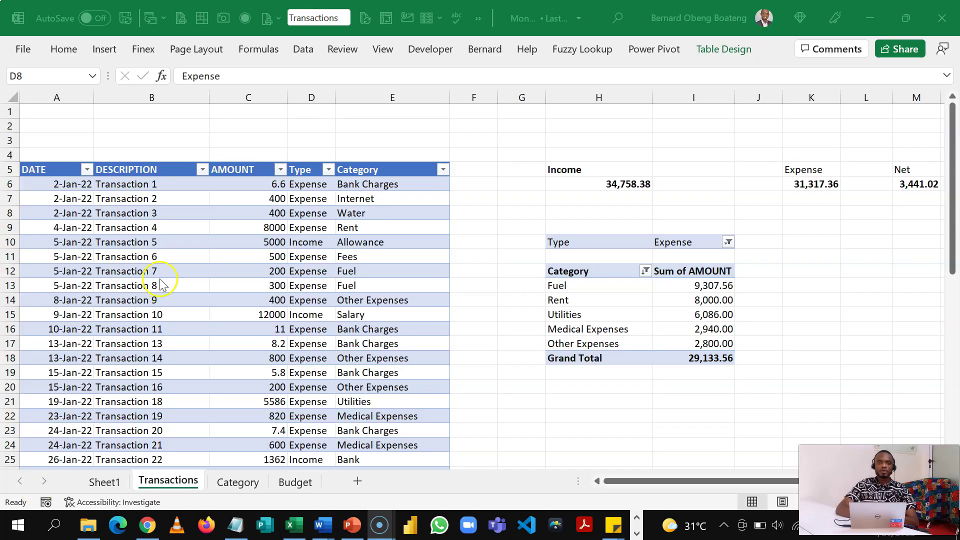
pyautogui.click(159, 279)
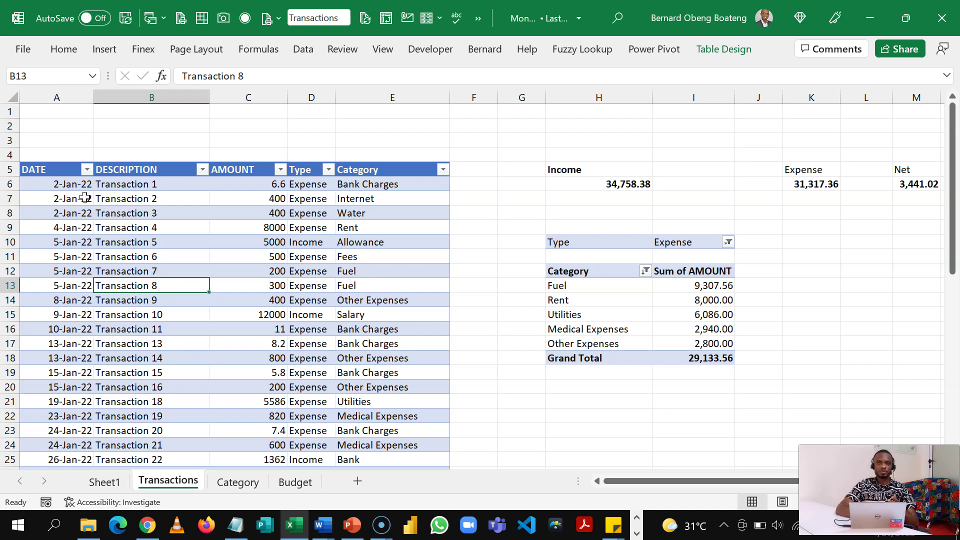
pyautogui.click(155, 200)
pyautogui.click(348, 197)
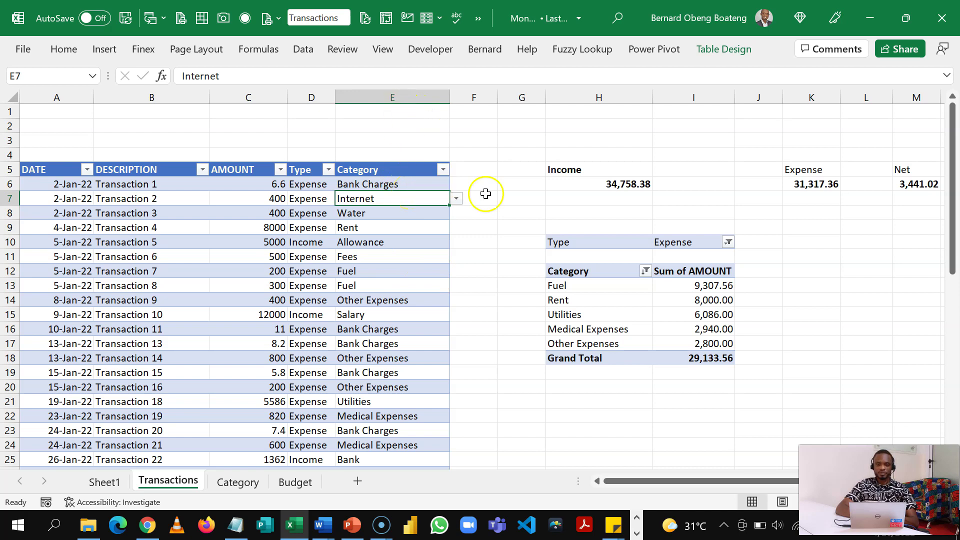
# - Filter the category pivot table on the Transactions sheet to show only the Income type
pyautogui.click(598, 302)
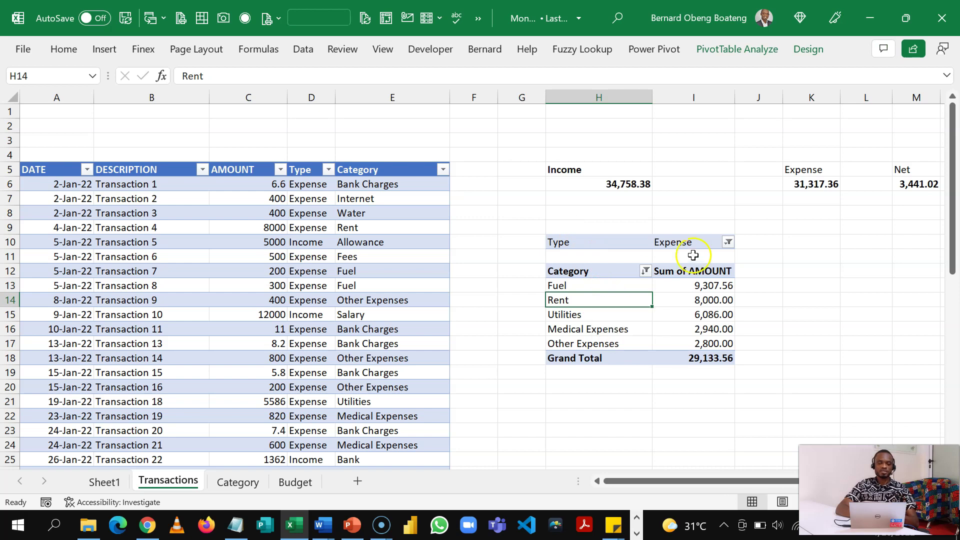
pyautogui.click(728, 243)
pyautogui.click(601, 307)
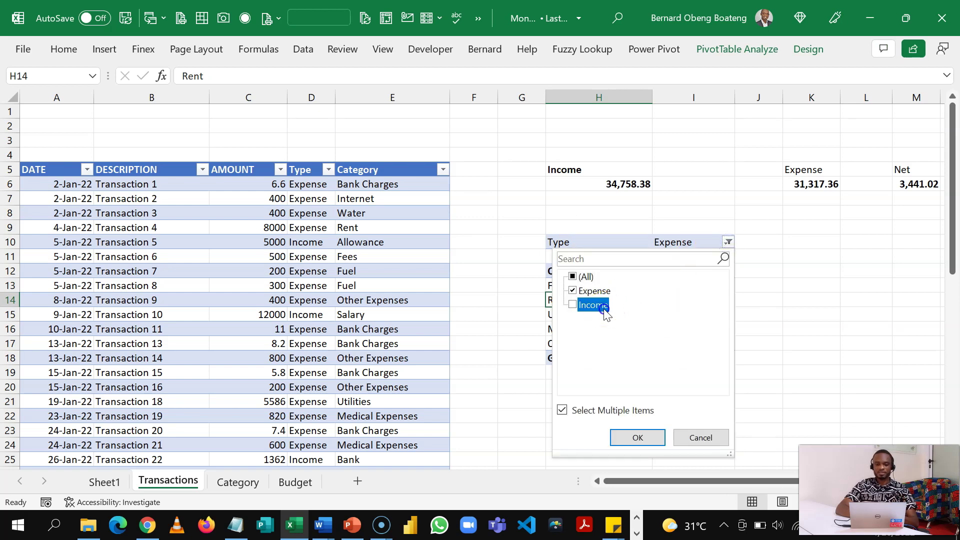
pyautogui.click(575, 292)
pyautogui.click(573, 305)
pyautogui.click(641, 438)
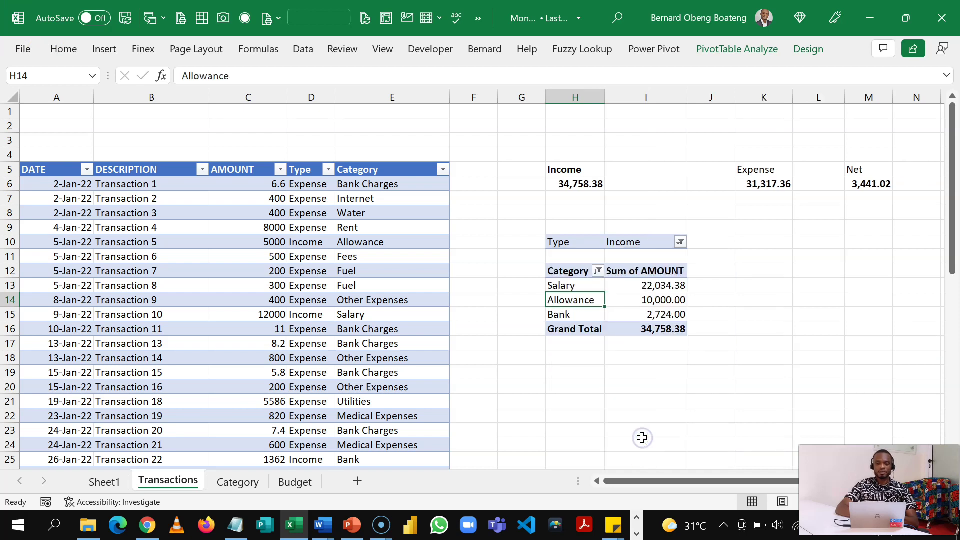
# - Switch the pivot table's Type filter back to Expense only
pyautogui.click(680, 242)
pyautogui.click(525, 304)
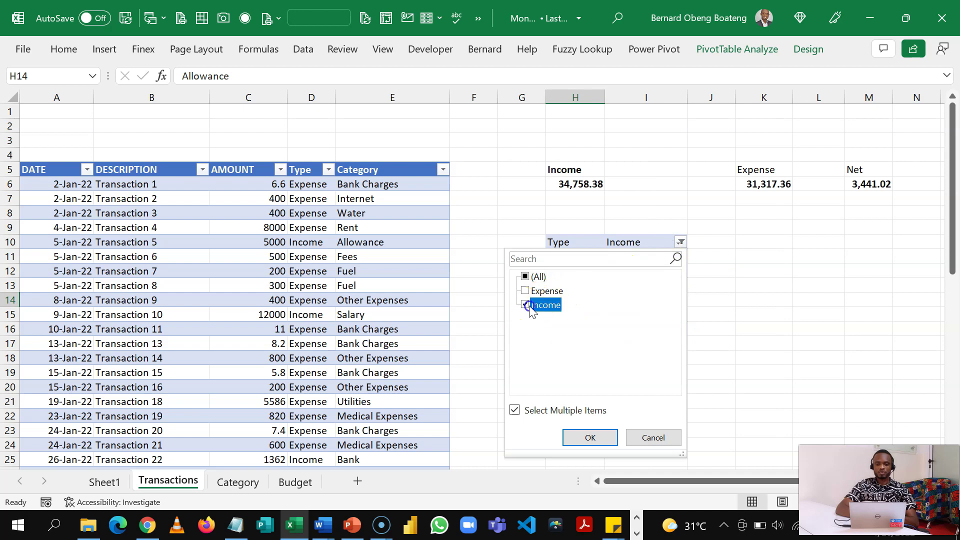
pyautogui.click(526, 291)
pyautogui.click(590, 438)
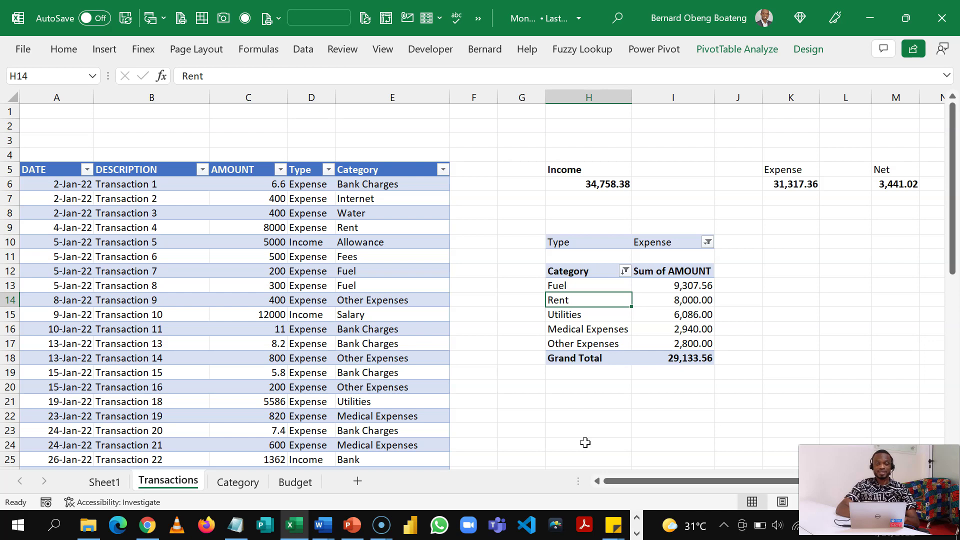
# - Open the Budget sheet and look across the budget table from the category column to Dec 2022
pyautogui.click(295, 481)
pyautogui.click(240, 201)
pyautogui.press('Left')
pyautogui.press('Left')
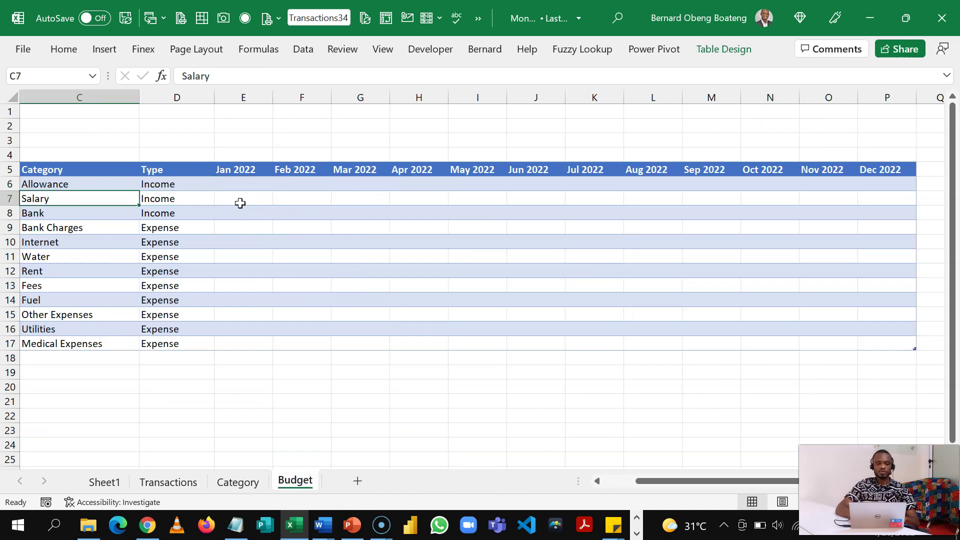
pyautogui.press('Left')
pyautogui.press('Left')
pyautogui.press('Right')
pyautogui.press('Right')
pyautogui.press('Right')
pyautogui.press('Right')
pyautogui.press('Right')
pyautogui.press('Right')
pyautogui.press('Right')
pyautogui.press('Right')
pyautogui.press('Right')
pyautogui.press('Right')
pyautogui.press('Right')
pyautogui.press('Right')
pyautogui.press('Right')
pyautogui.press('Right')
pyautogui.press('Right')
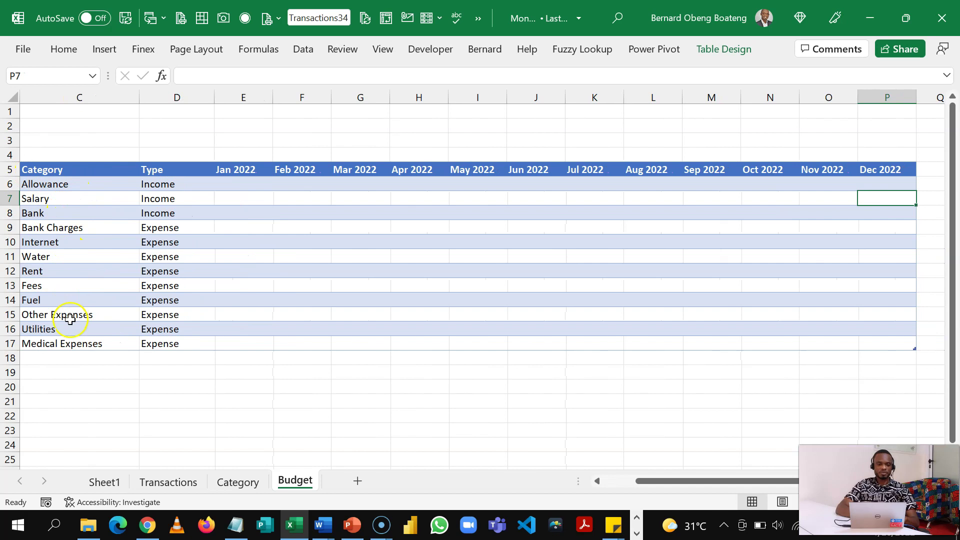
# - Examine the budget table's Type column and its 2022 month headers
pyautogui.click(166, 185)
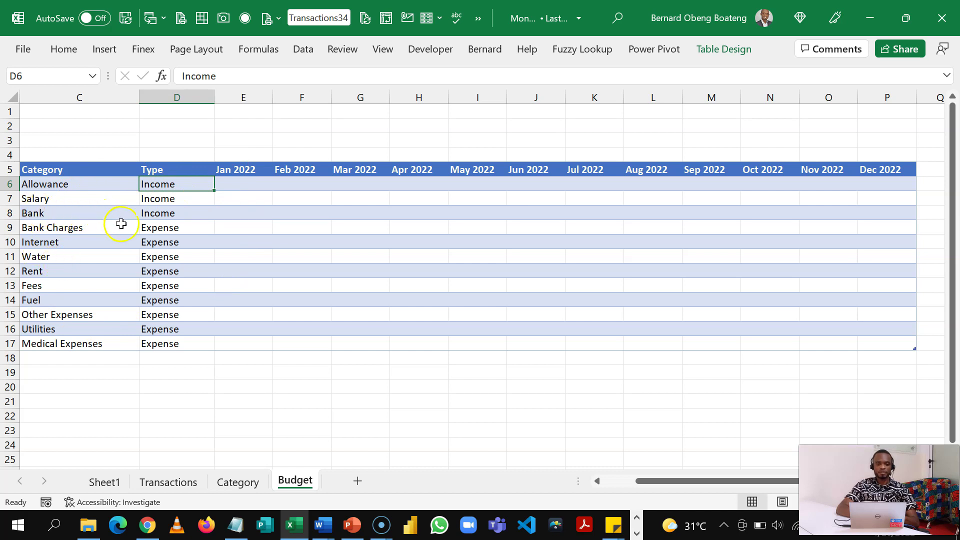
pyautogui.click(248, 170)
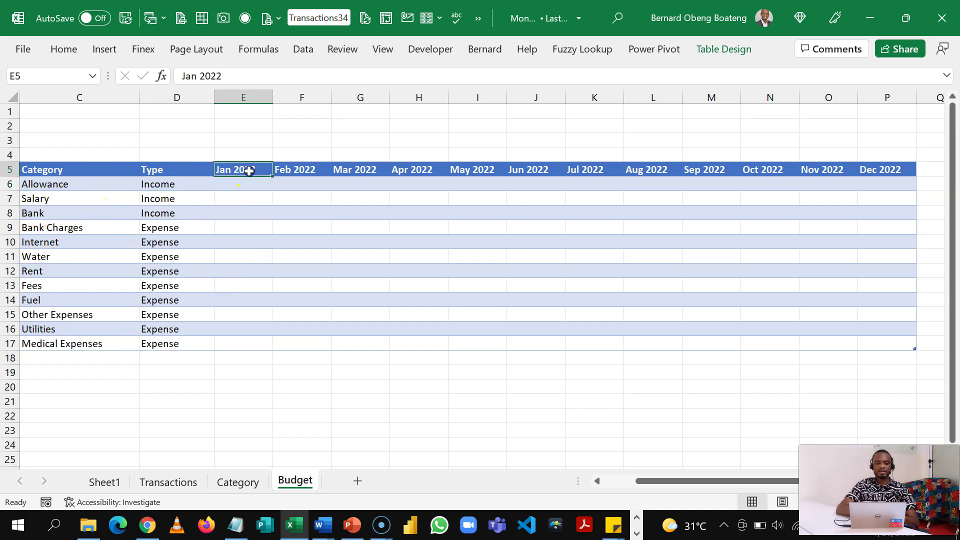
pyautogui.hotkey('shift', 'Right')
pyautogui.hotkey('shift', 'Right')
pyautogui.hotkey('shift', 'Right')
pyautogui.hotkey('shift', 'Right')
pyautogui.hotkey('shift', 'Right')
pyautogui.hotkey('shift', 'Right')
pyautogui.hotkey('shift', 'Right')
pyautogui.hotkey('shift', 'Right')
pyautogui.hotkey('shift', 'Right')
pyautogui.hotkey('shift', 'Right')
pyautogui.hotkey('shift', 'Right')
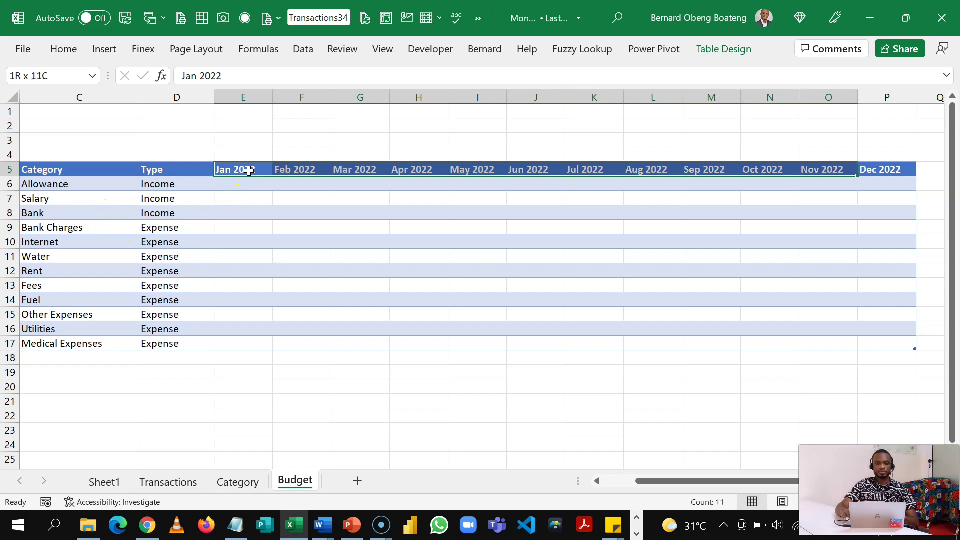
# - Fill all budget cells E6:P17, from Allowance in Jan 2022 to Medical Expenses in Dec 2022, with =RANDBETWEEN(100,5000)
pyautogui.click(249, 171)
pyautogui.press('Down')
pyautogui.press('Down')
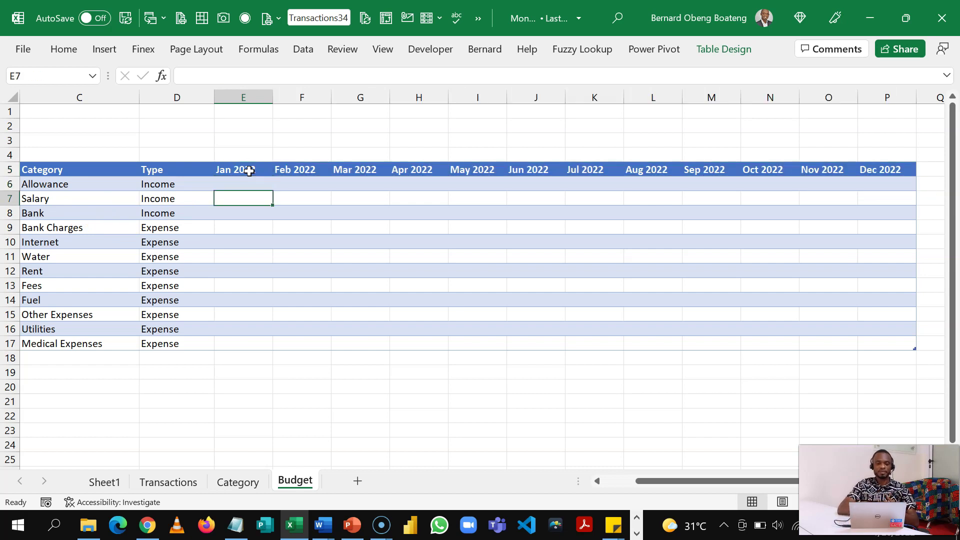
pyautogui.press('Up')
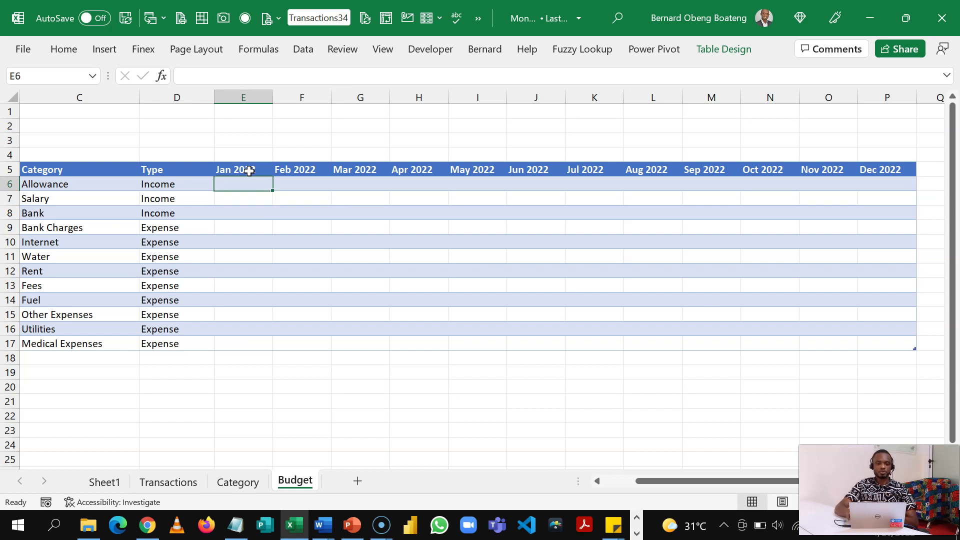
pyautogui.hotkey('shift', 'Right')
pyautogui.hotkey('shift', 'Right')
pyautogui.hotkey('shift', 'Right')
pyautogui.hotkey('shift', 'Right')
pyautogui.hotkey('shift', 'Right')
pyautogui.hotkey('shift', 'Right')
pyautogui.hotkey('shift', 'Right')
pyautogui.hotkey('shift', 'Right')
pyautogui.hotkey('shift', 'Right')
pyautogui.hotkey('shift', 'Right')
pyautogui.hotkey('shift', 'Right')
pyautogui.hotkey('shift', 'Down')
pyautogui.hotkey('shift', 'Down')
pyautogui.hotkey('shift', 'Down')
pyautogui.hotkey('shift', 'Down')
pyautogui.hotkey('shift', 'Down')
pyautogui.hotkey('shift', 'Down')
pyautogui.hotkey('shift', 'Down')
pyautogui.hotkey('shift', 'Down')
pyautogui.hotkey('shift', 'Down')
pyautogui.hotkey('shift', 'Down')
pyautogui.hotkey('shift', 'Down')
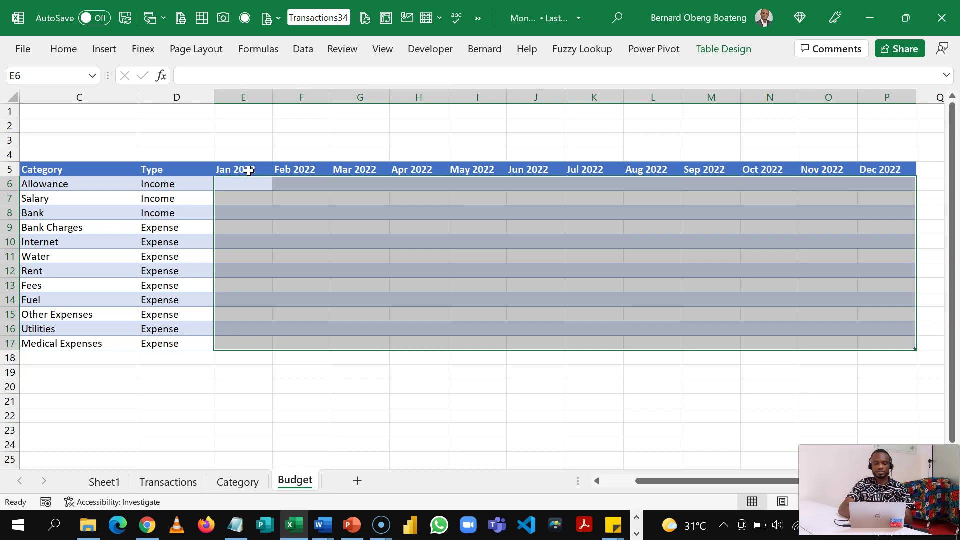
pyautogui.write('=RAN')
pyautogui.press('Down')
pyautogui.press('Down')
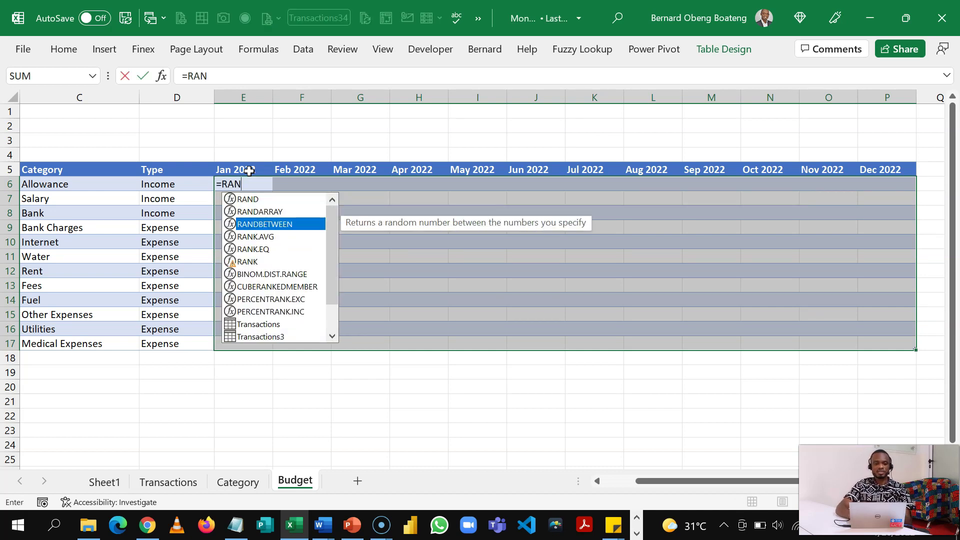
pyautogui.press('Tab')
pyautogui.write('100')
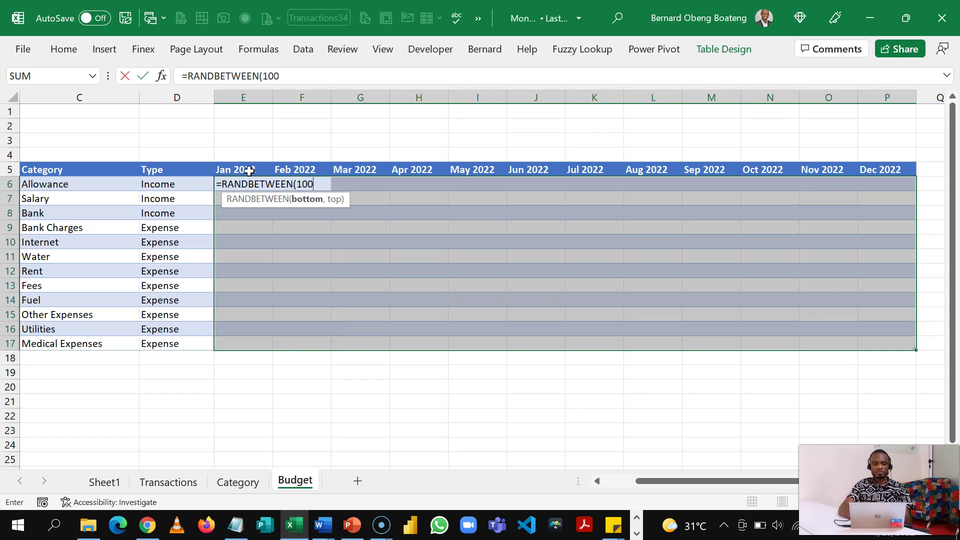
pyautogui.write(',')
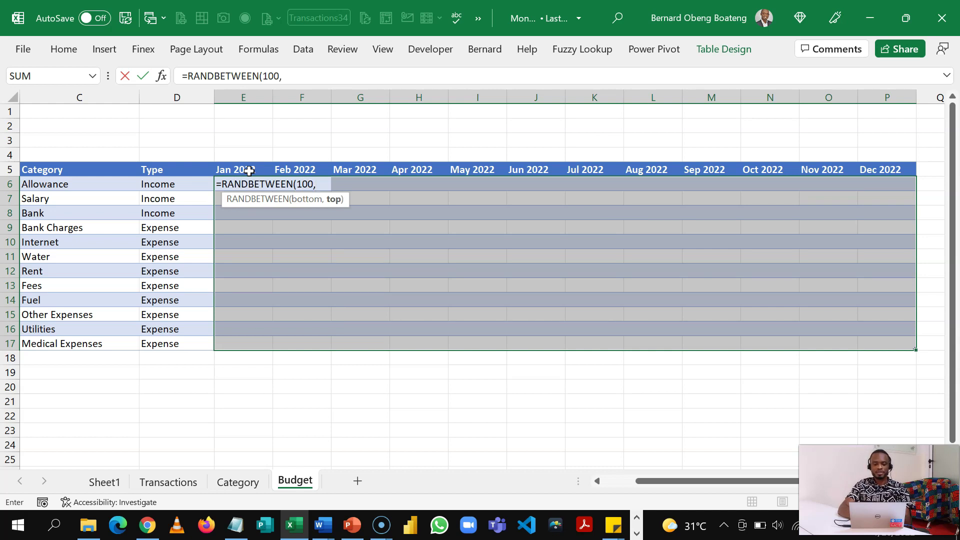
pyautogui.write('5000)')
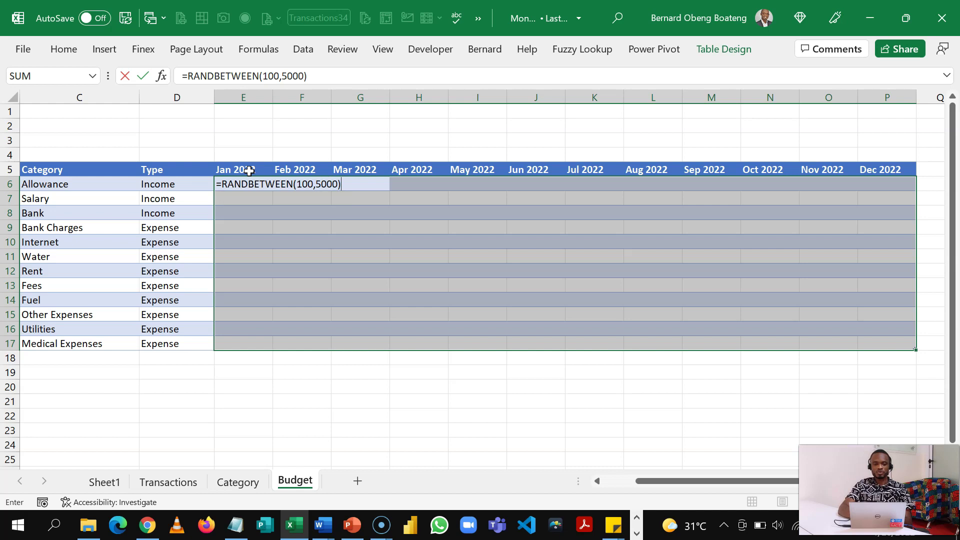
pyautogui.hotkey('ctrl', 'Return')
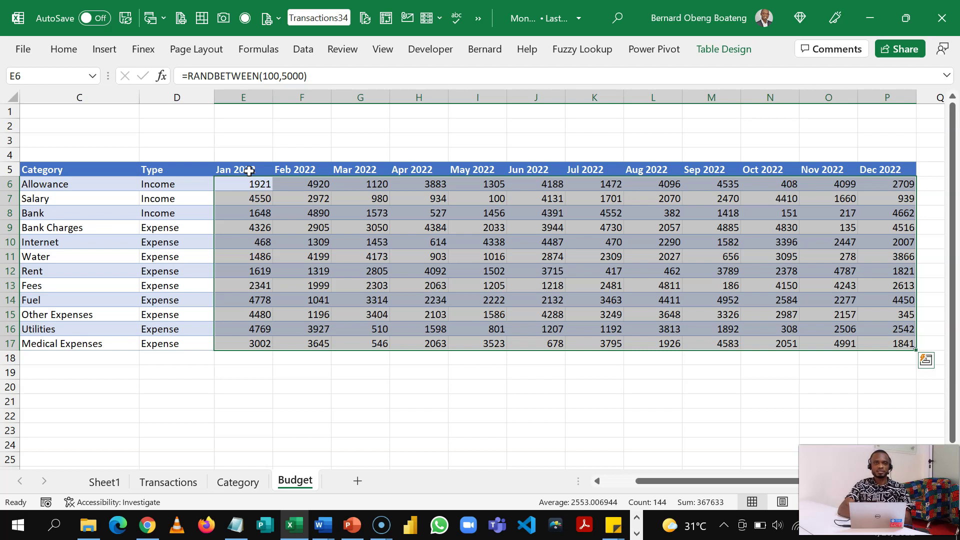
# - Replace the random-number formulas in E6:P17 with their static values by copying and pasting values in place
pyautogui.hotkey('ctrl', 'c')
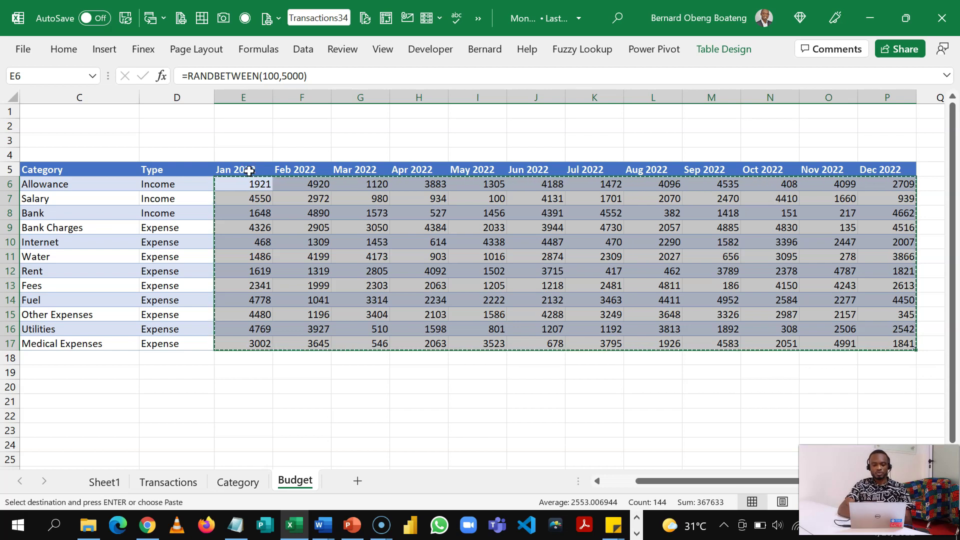
pyautogui.hotkey('ctrl', 'alt', 'v')
pyautogui.press('v')
pyautogui.press('Return')
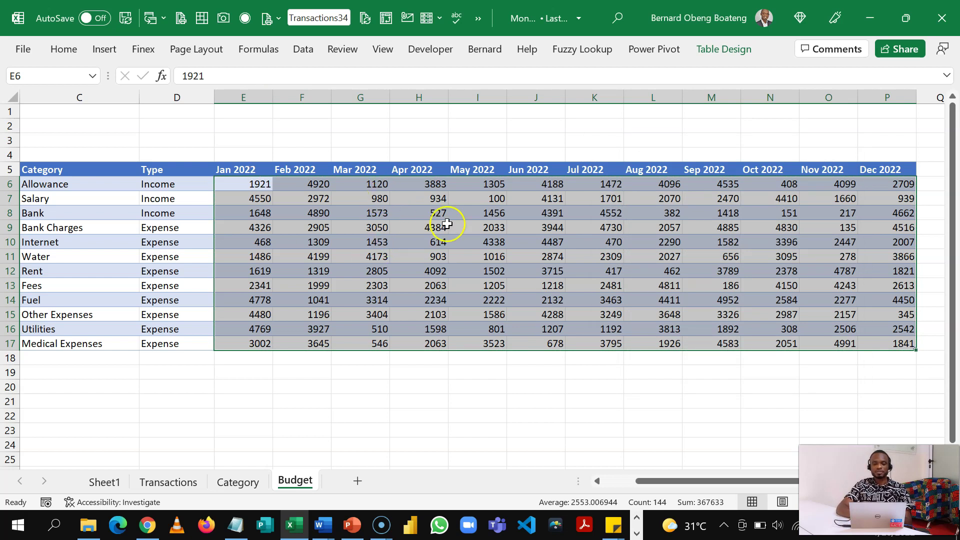
# - Load the budget table into the Power Query Editor as a query from a table or range
pyautogui.click(307, 212)
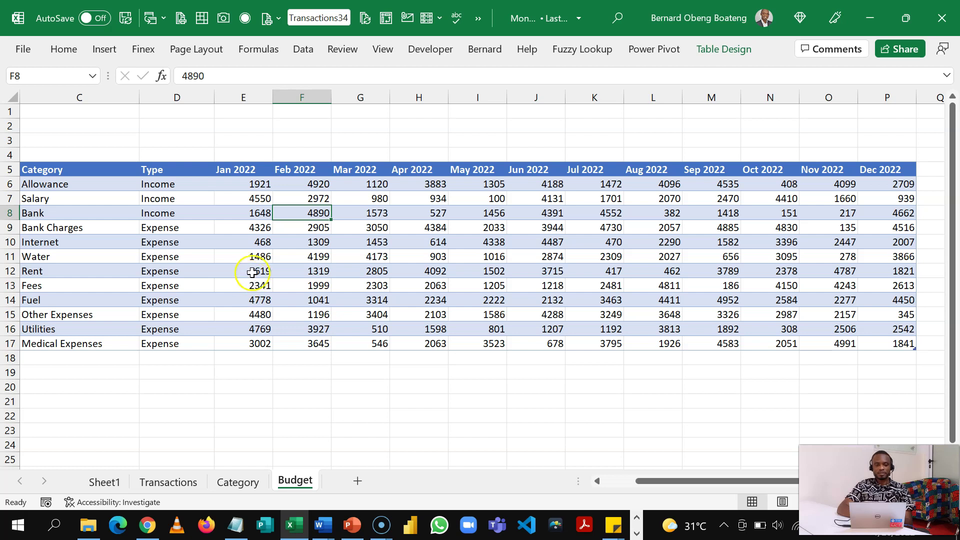
pyautogui.click(254, 256)
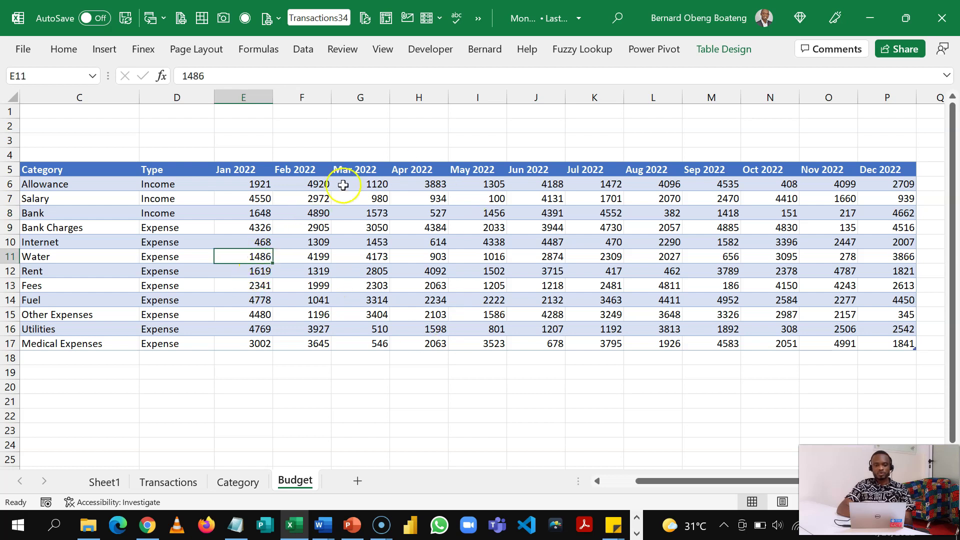
pyautogui.click(376, 214)
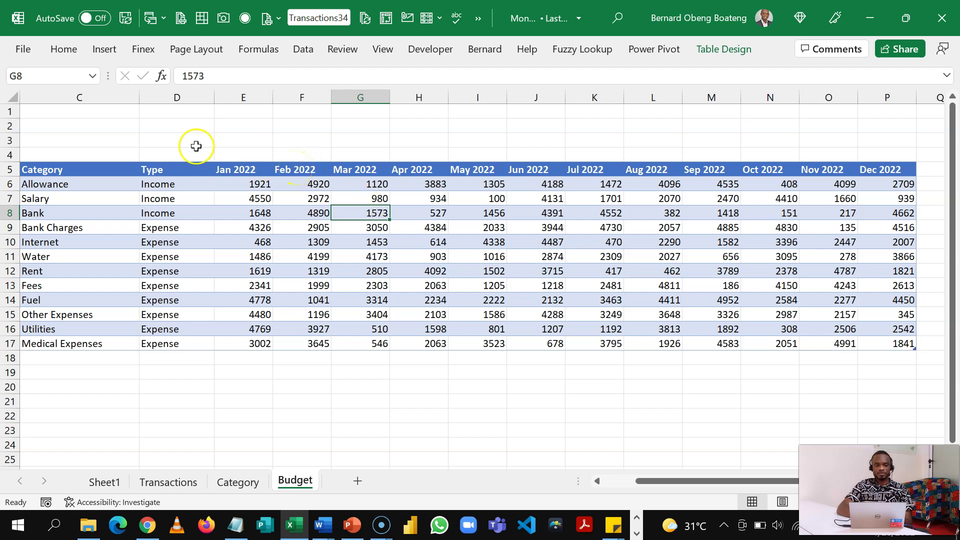
pyautogui.doubleClick(67, 51)
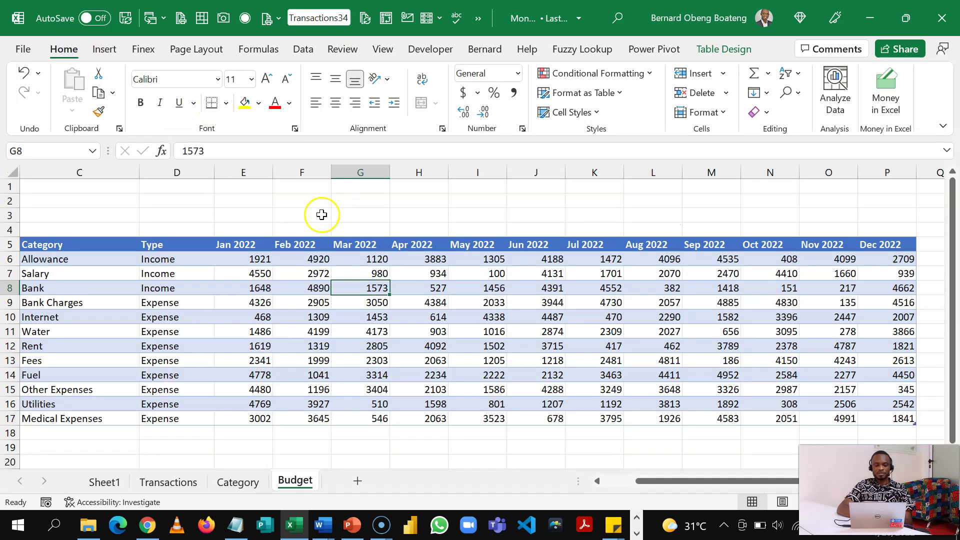
pyautogui.click(304, 48)
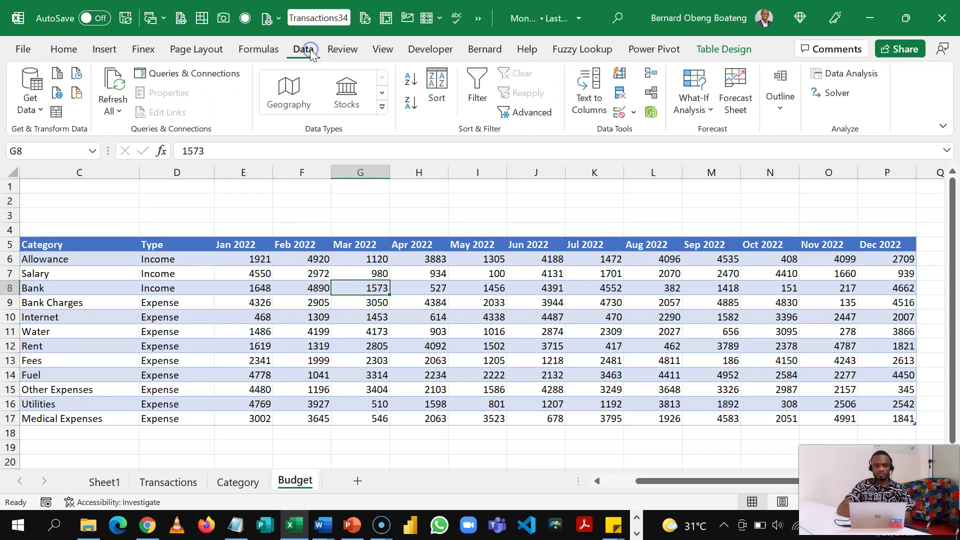
pyautogui.click(59, 119)
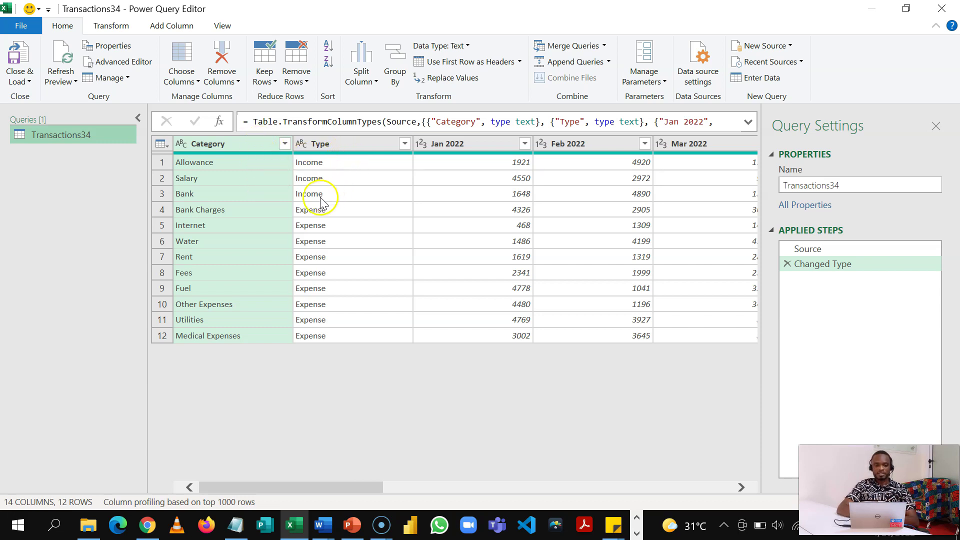
# - Unpivot all month columns, keeping the Category and Type columns fixed
pyautogui.keyDown('ctrl'); pyautogui.click(335, 145); pyautogui.keyUp('ctrl')
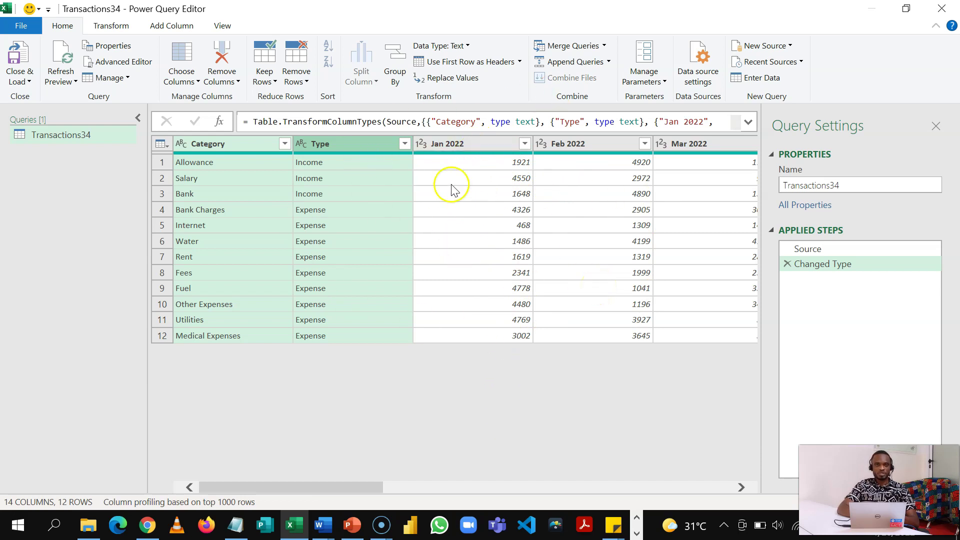
pyautogui.rightClick(252, 143)
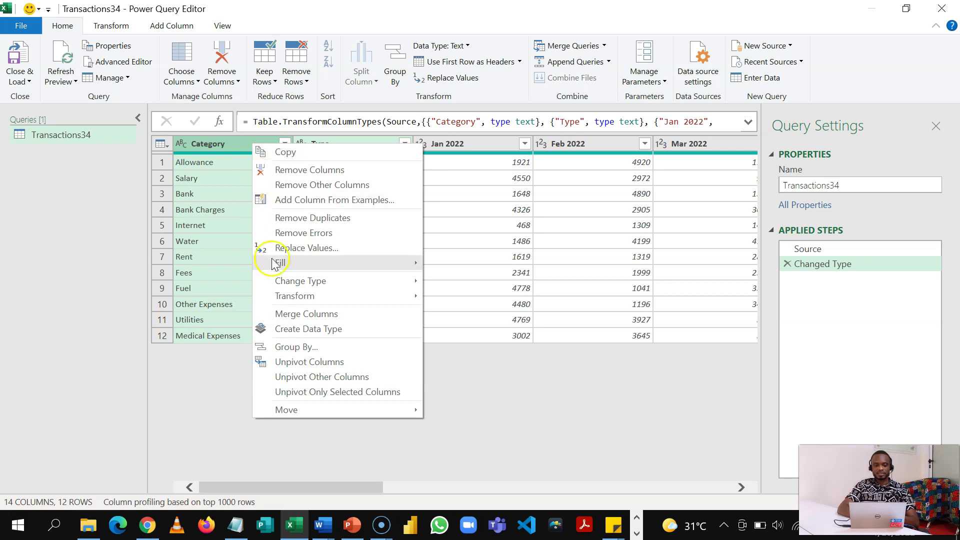
pyautogui.click(297, 378)
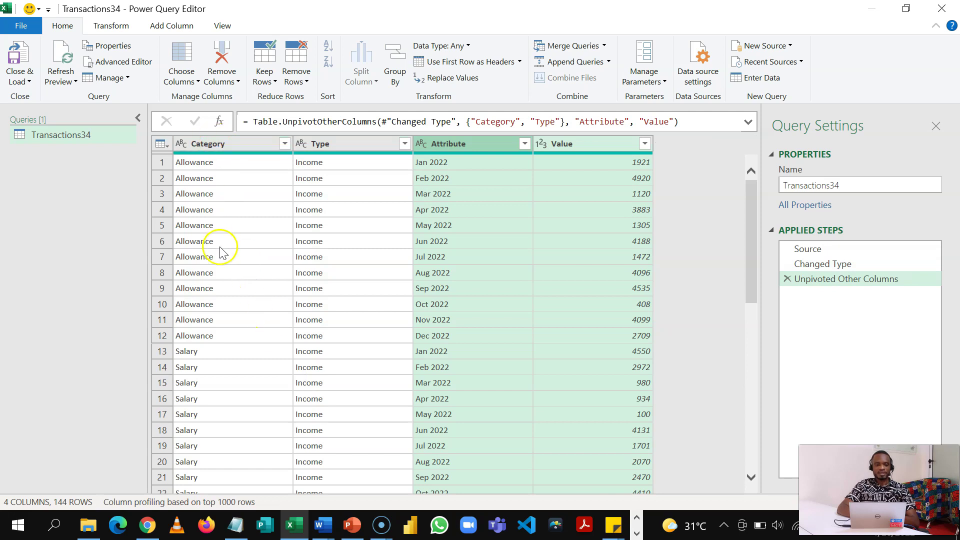
# - Rename the Attribute column to Date and the Value column to Amount
pyautogui.doubleClick(455, 145)
pyautogui.write('Da')
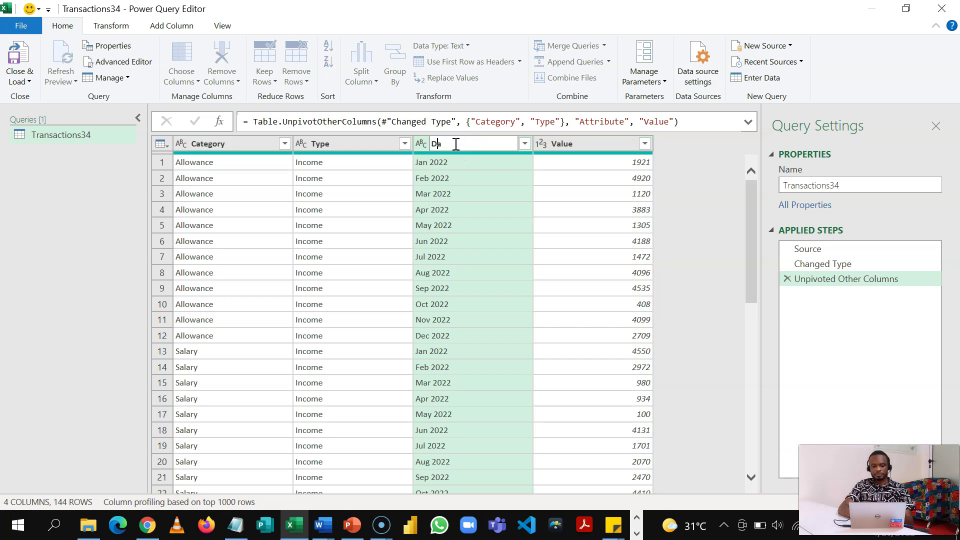
pyautogui.write('te')
pyautogui.press('Return')
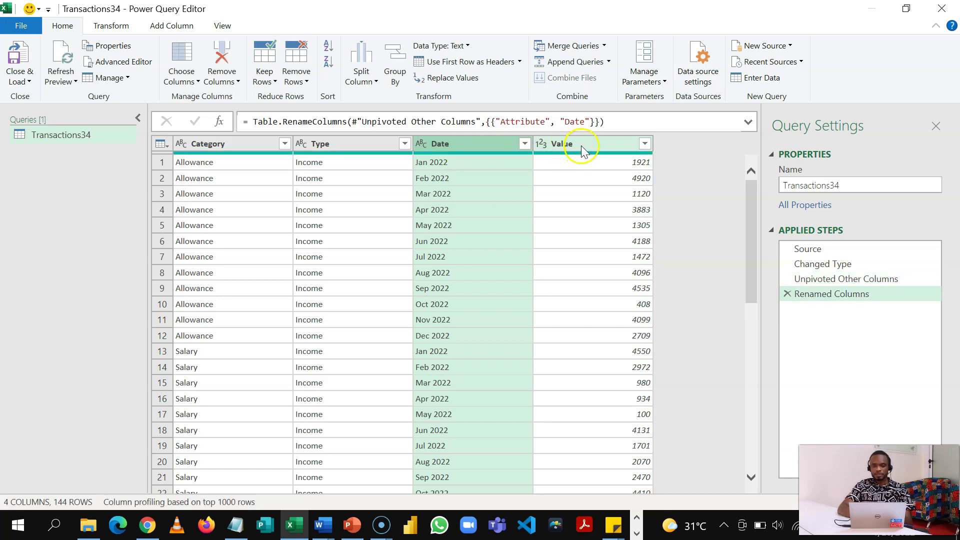
pyautogui.click(583, 146)
pyautogui.doubleClick(583, 145)
pyautogui.write('Amount')
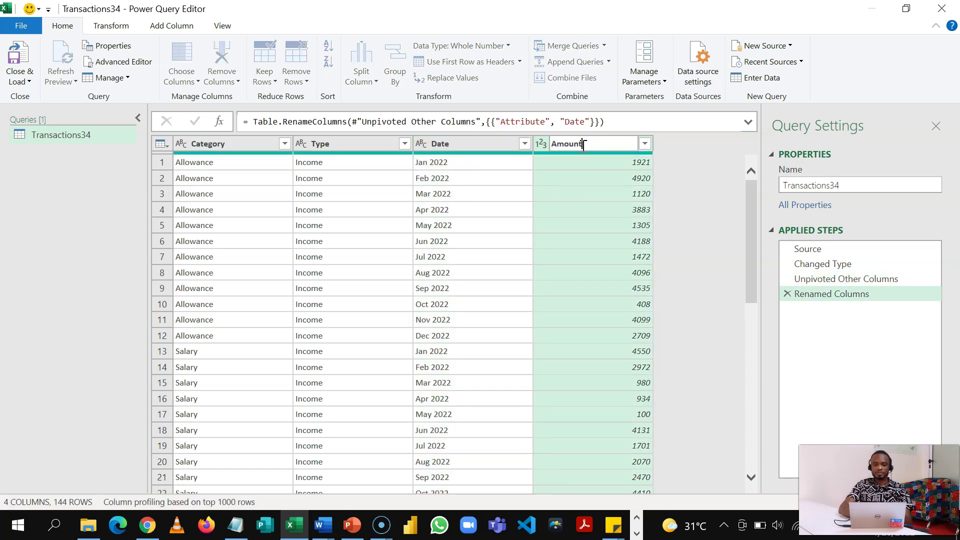
pyautogui.press('Return')
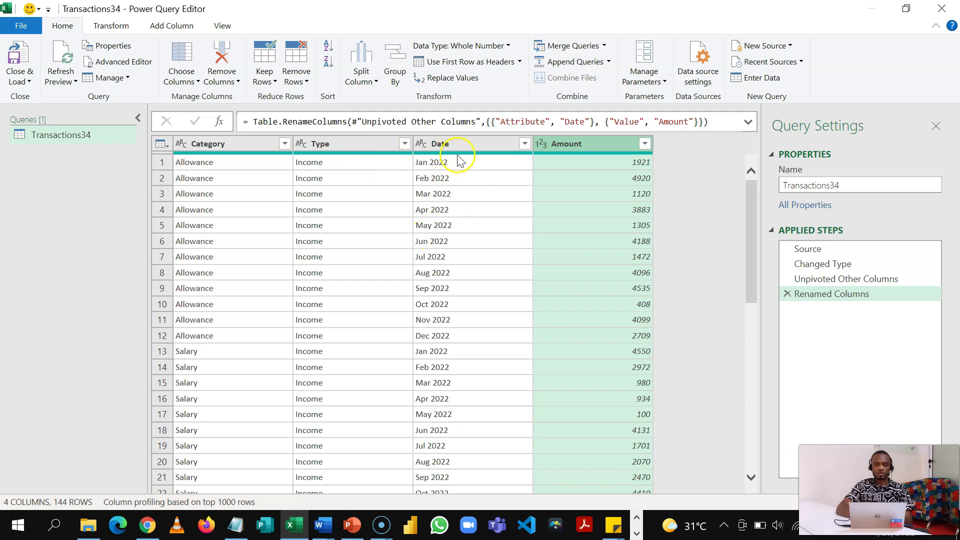
# - Change the data type of the Date column from text to Date
pyautogui.click(438, 149)
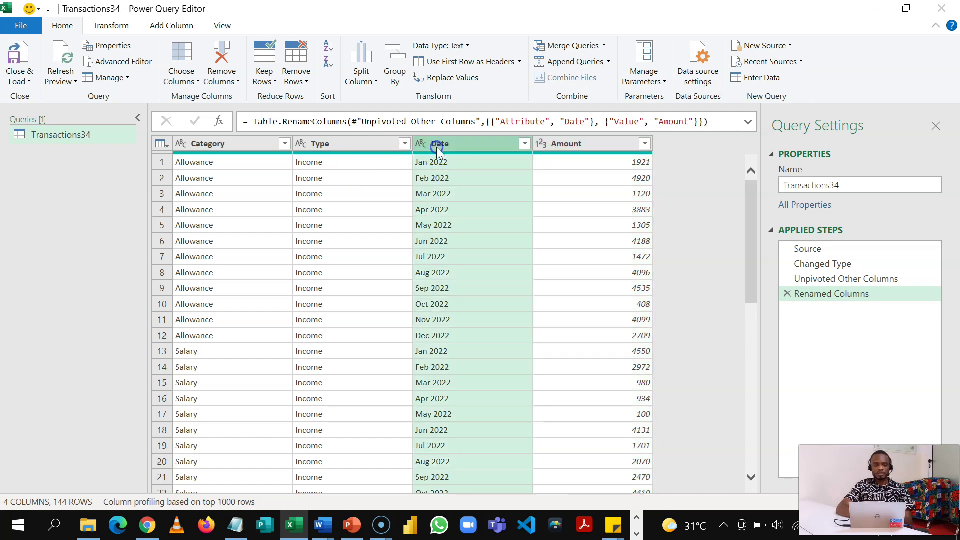
pyautogui.click(422, 145)
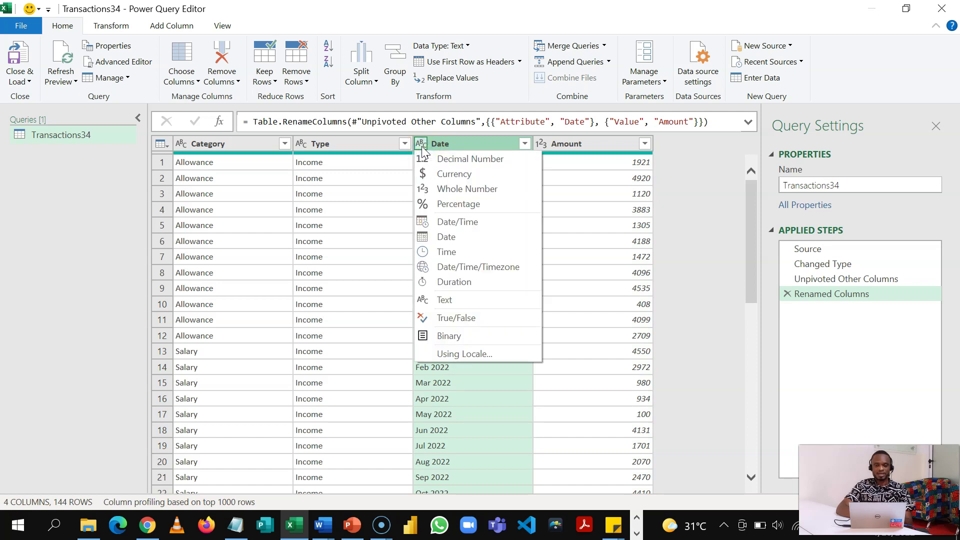
pyautogui.click(450, 238)
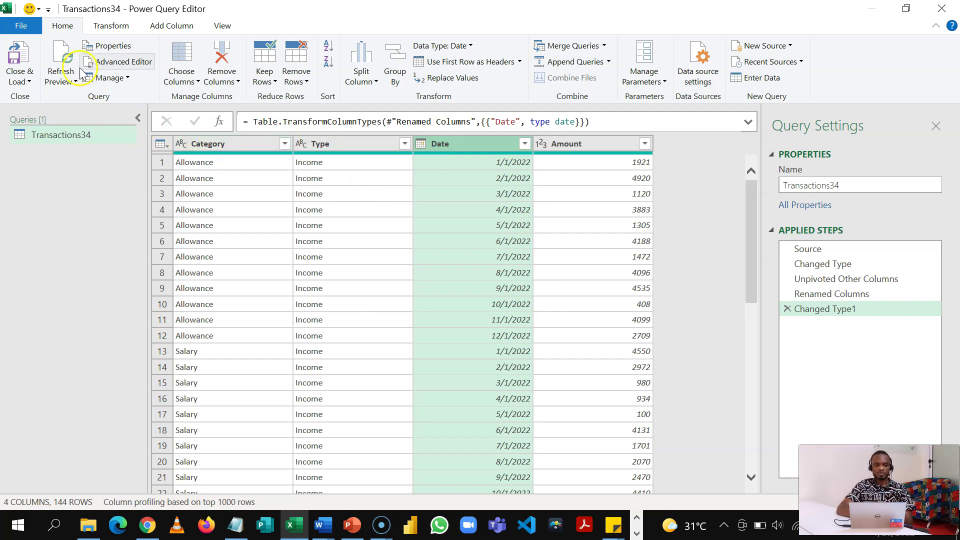
# - Close the query editor and load the unpivoted query as a table into the existing Budget worksheet at cell C20
pyautogui.click(28, 82)
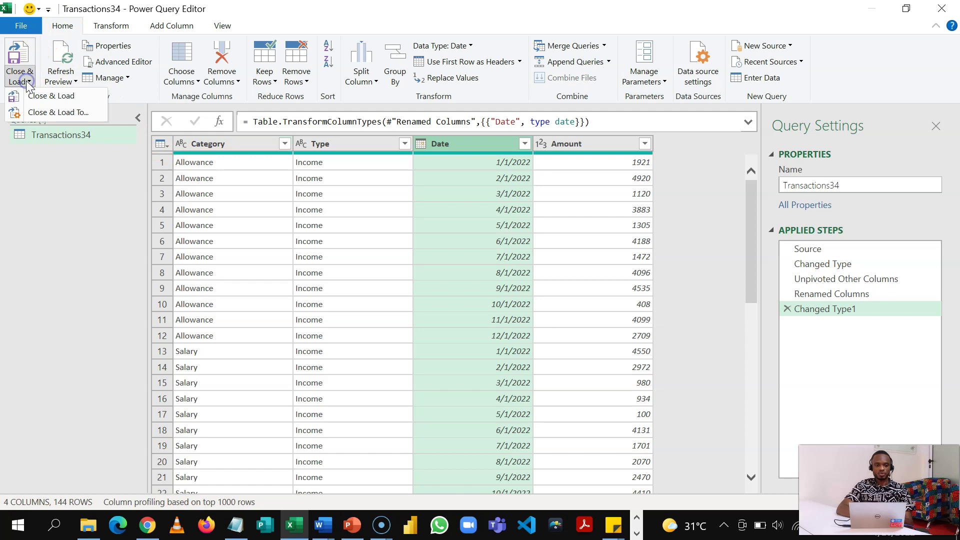
pyautogui.click(48, 98)
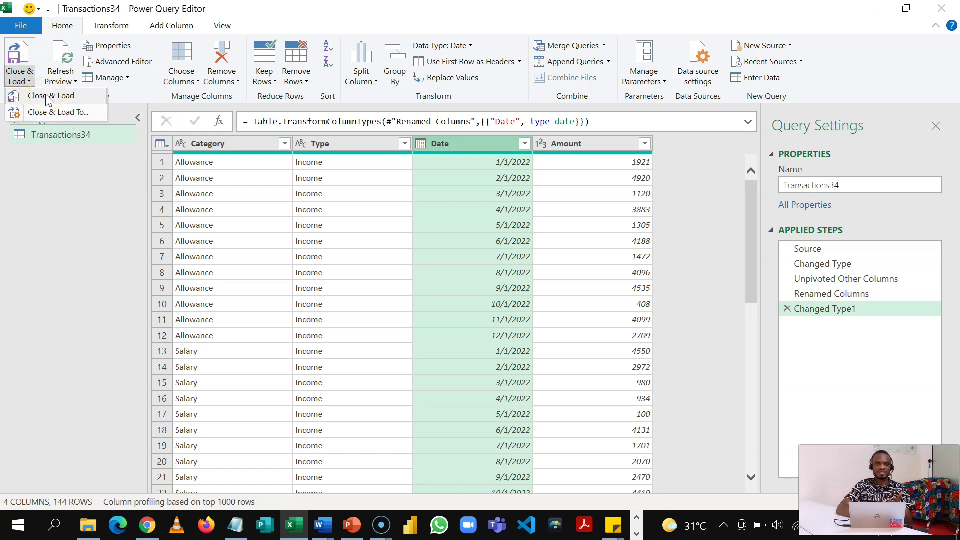
pyautogui.click(46, 114)
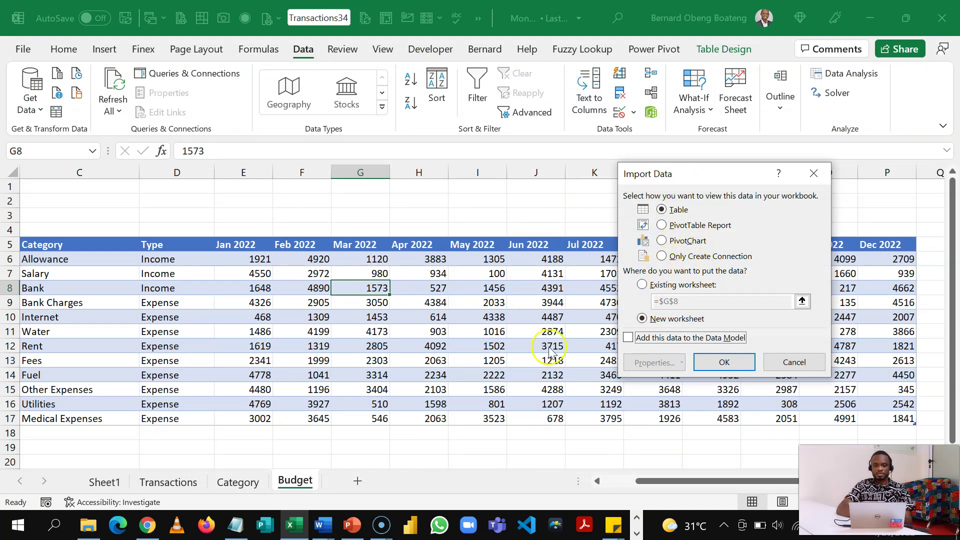
pyautogui.click(642, 285)
pyautogui.click(802, 302)
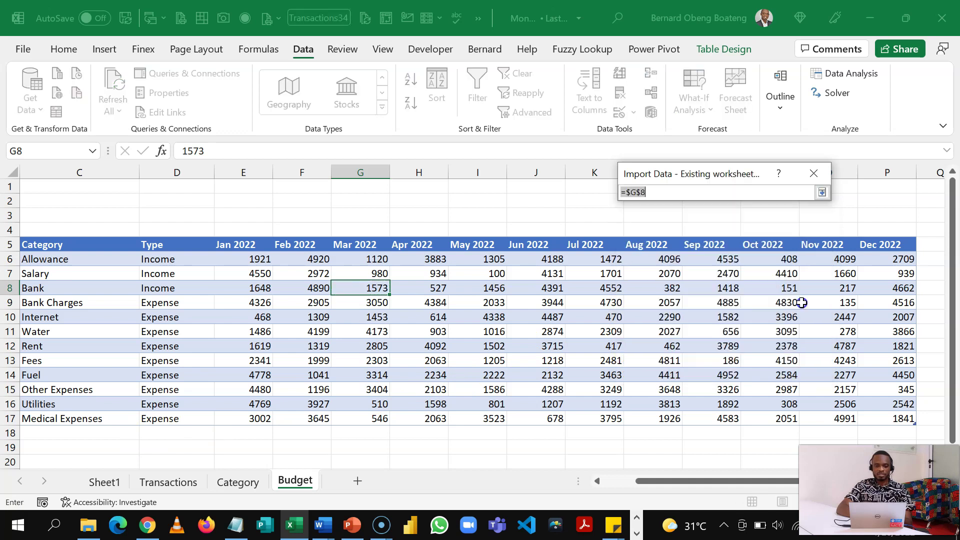
pyautogui.click(132, 459)
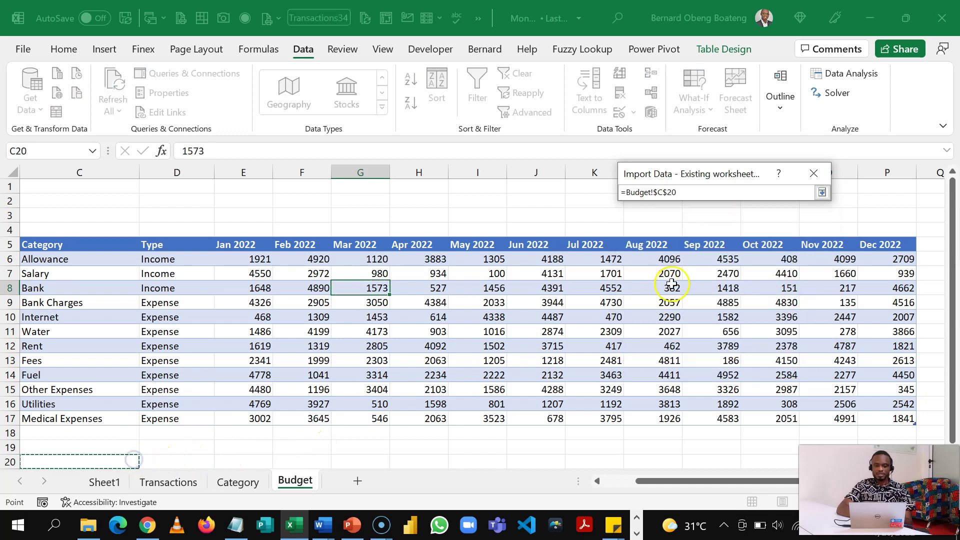
pyautogui.click(821, 193)
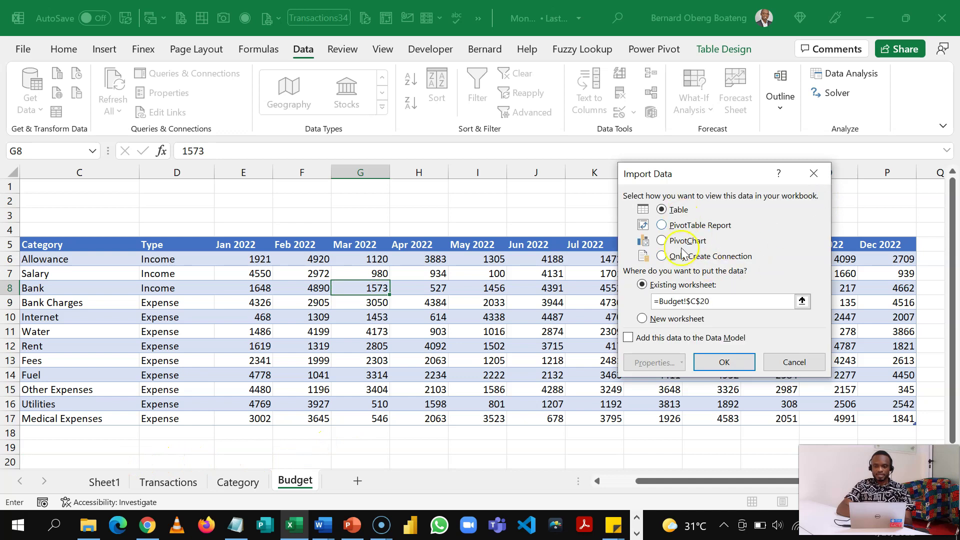
pyautogui.click(708, 370)
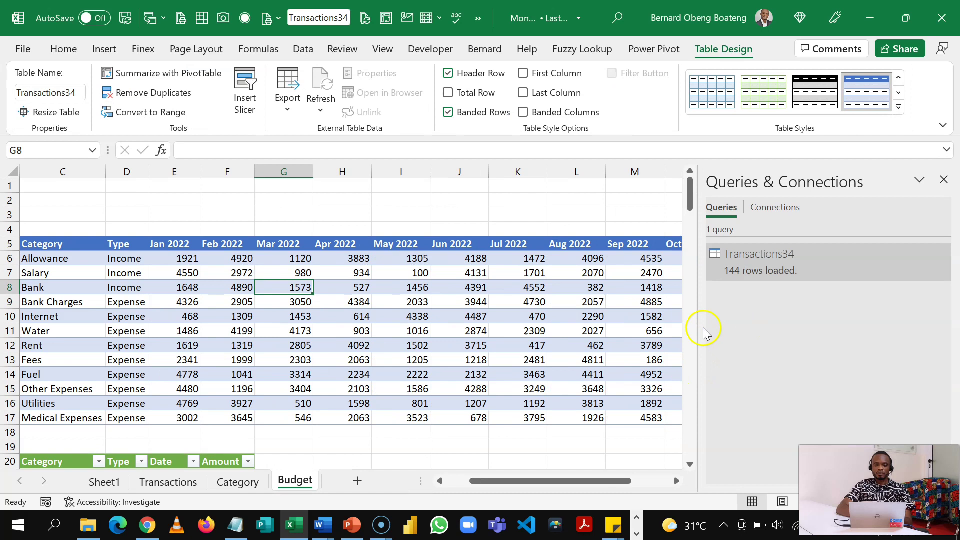
# - Examine the unpivoted table loaded beneath the monthly budget table on the Budget sheet, closing the queries pane for more room
pyautogui.click(570, 357)
pyautogui.press('Down')
pyautogui.press('Down')
pyautogui.press('Down')
pyautogui.press('Down')
pyautogui.press('Down')
pyautogui.press('Down')
pyautogui.press('Down')
pyautogui.press('Down')
pyautogui.press('Down')
pyautogui.press('Down')
pyautogui.press('Down')
pyautogui.press('Down')
pyautogui.press('Down')
pyautogui.press('Down')
pyautogui.press('Down')
pyautogui.press('Up')
pyautogui.press('Up')
pyautogui.press('Up')
pyautogui.press('Up')
pyautogui.press('Up')
pyautogui.press('Up')
pyautogui.press('Up')
pyautogui.press('Up')
pyautogui.press('Up')
pyautogui.press('Up')
pyautogui.press('Up')
pyautogui.press('Up')
pyautogui.press('Up')
pyautogui.press('Up')
pyautogui.press('Up')
pyautogui.press('Left')
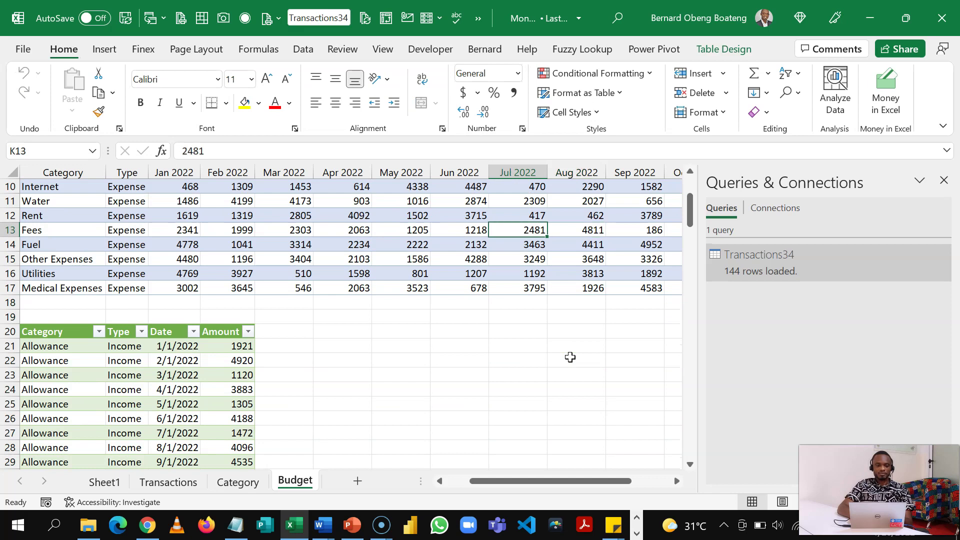
pyautogui.press('Home')
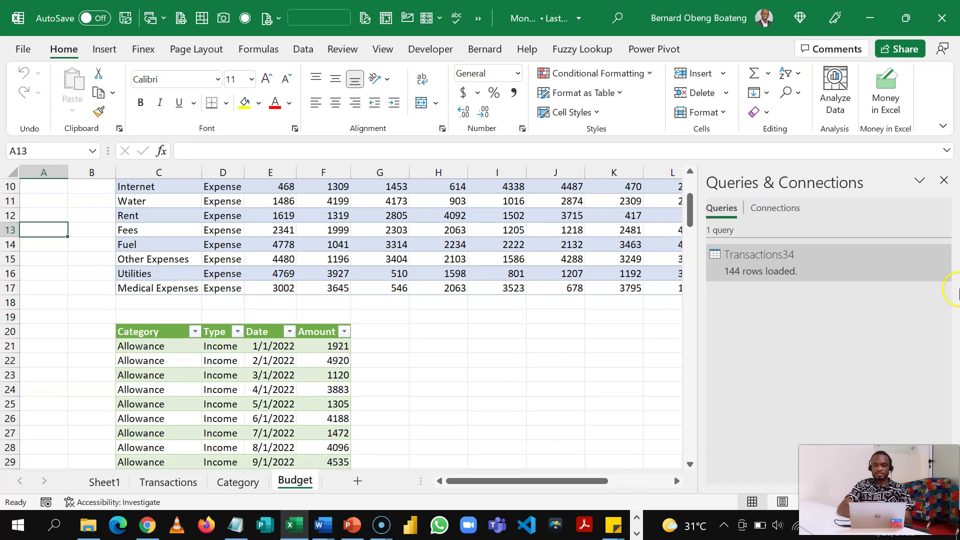
pyautogui.click(944, 180)
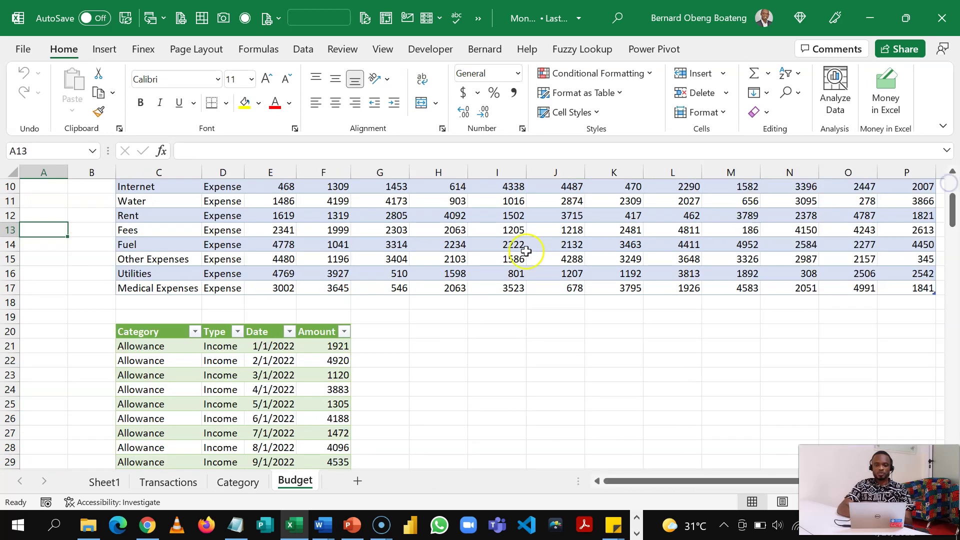
pyautogui.click(524, 249)
pyautogui.press('Up')
pyautogui.press('Up')
pyautogui.press('Up')
pyautogui.press('Up')
pyautogui.press('Up')
pyautogui.press('Up')
pyautogui.press('Up')
pyautogui.press('Up')
pyautogui.press('Up')
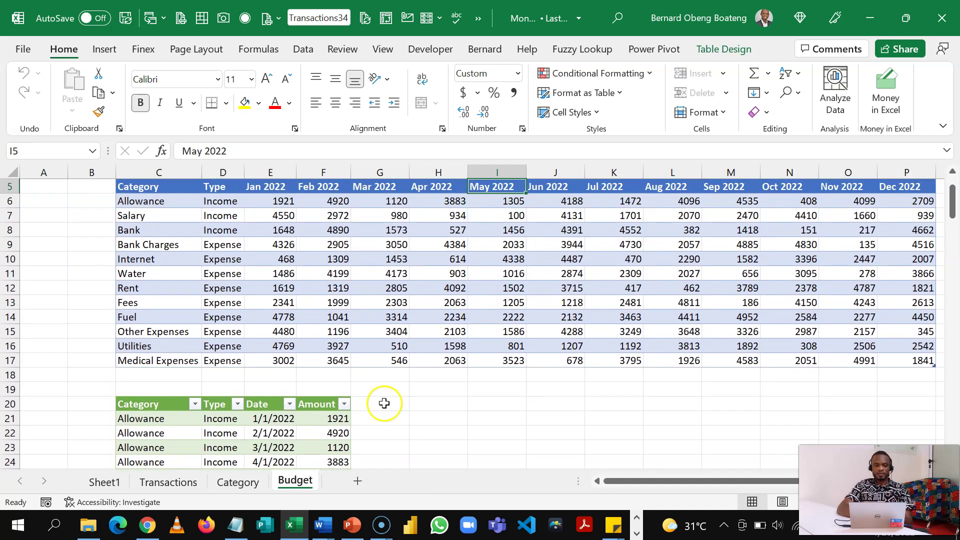
# - Reopen the load settings of the Transactions34 query and choose PivotTable Report as its output
pyautogui.click(300, 423)
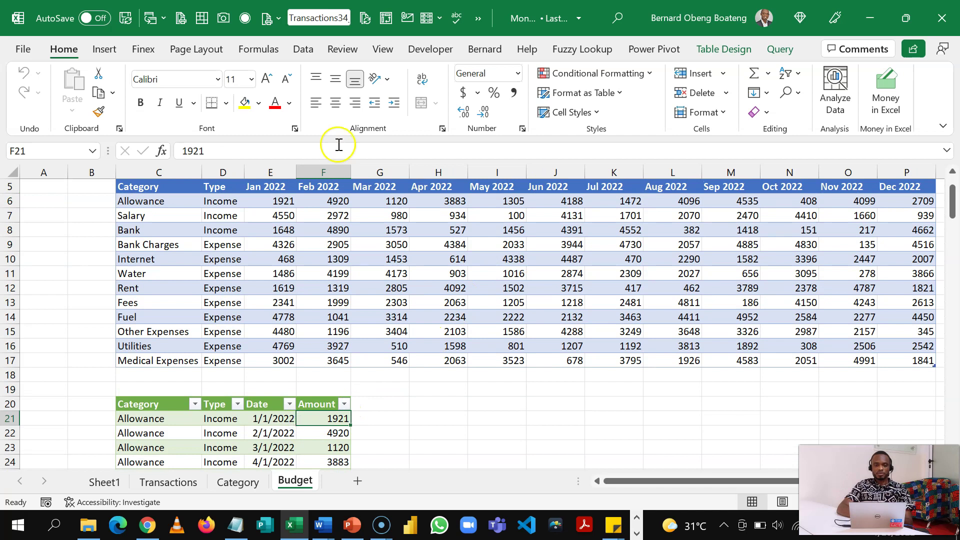
pyautogui.click(300, 49)
pyautogui.click(190, 73)
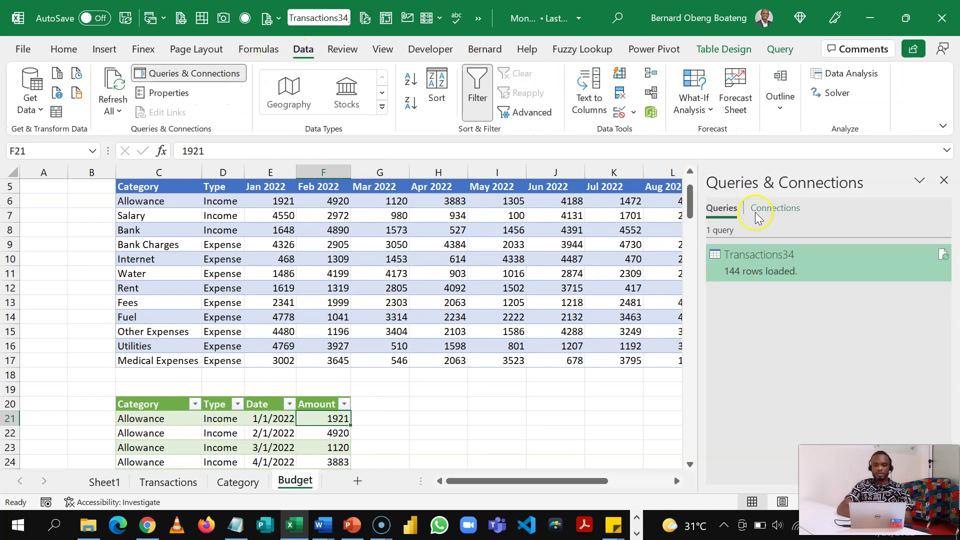
pyautogui.rightClick(756, 262)
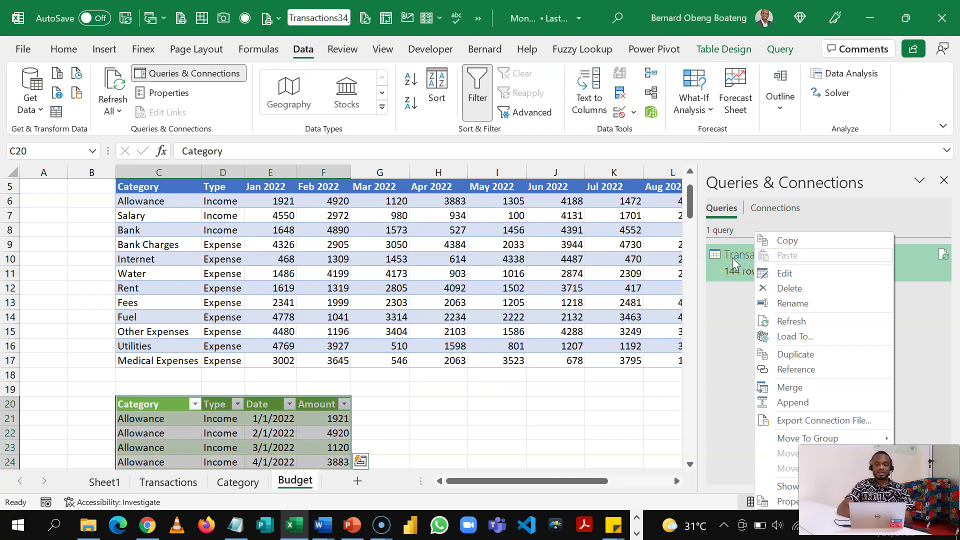
pyautogui.click(789, 338)
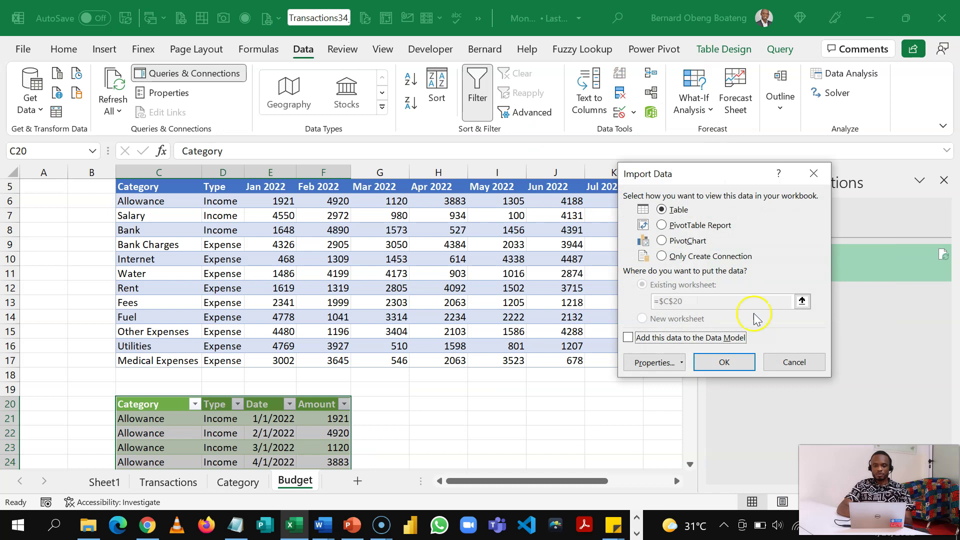
pyautogui.click(691, 225)
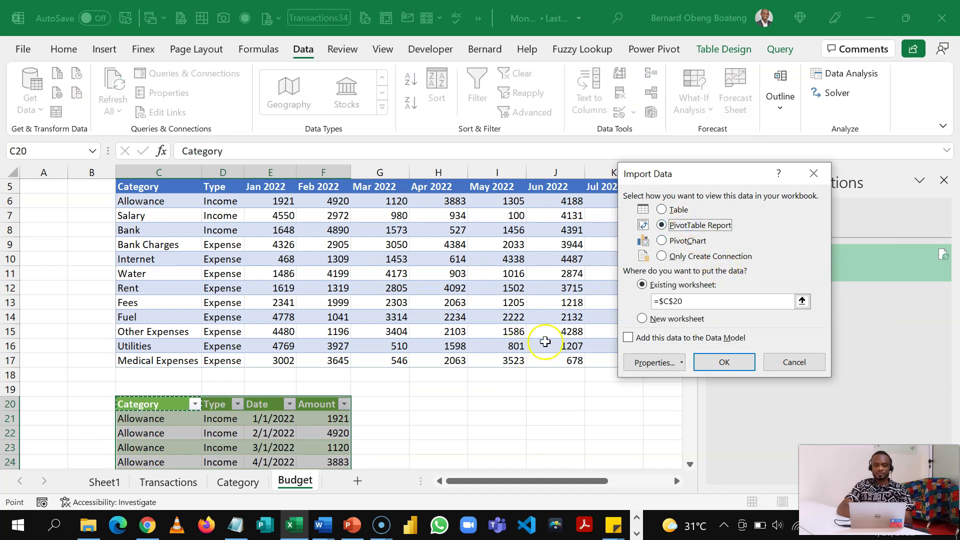
# - Place the query's PivotTable on the Transactions sheet at cell K12 and accept deletion of the previously loaded table
pyautogui.click(802, 302)
pyautogui.click(189, 483)
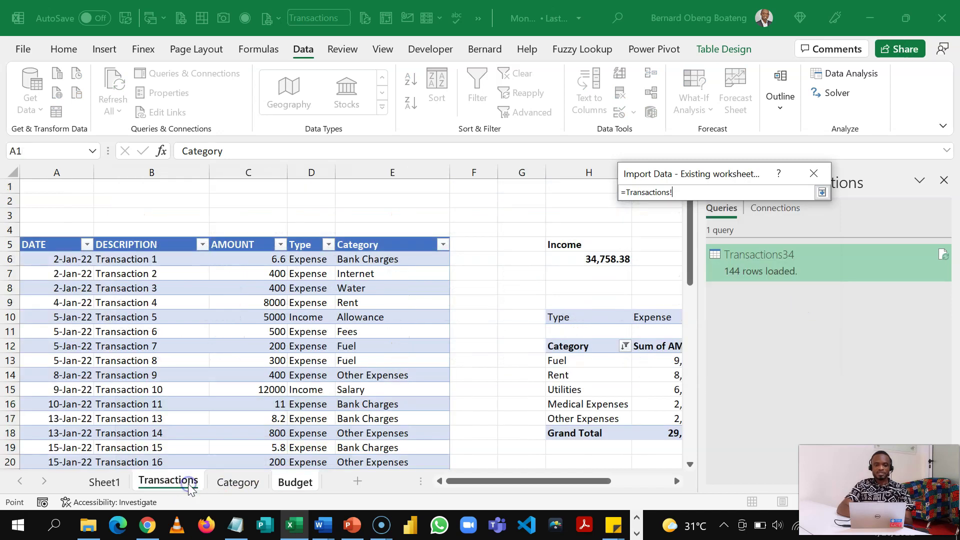
pyautogui.click(676, 481)
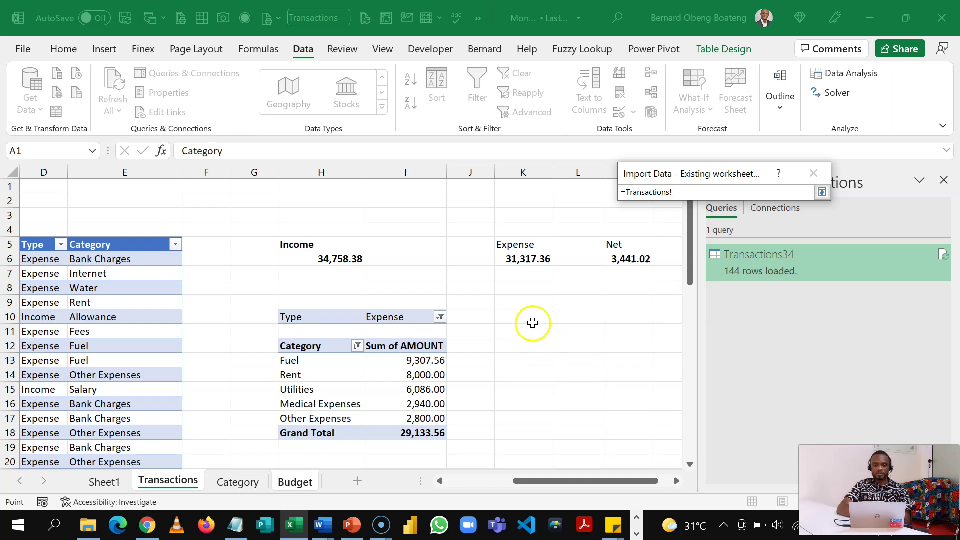
pyautogui.click(525, 346)
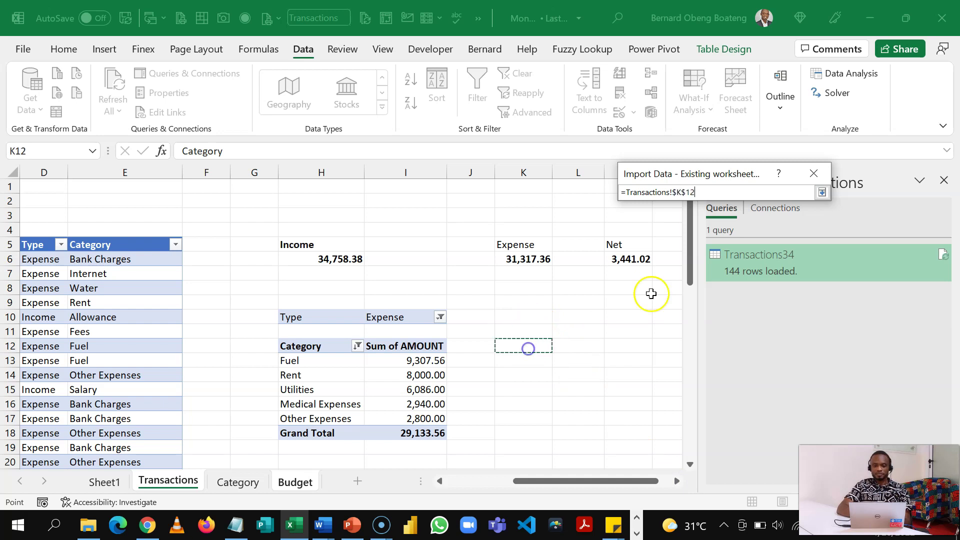
pyautogui.click(824, 193)
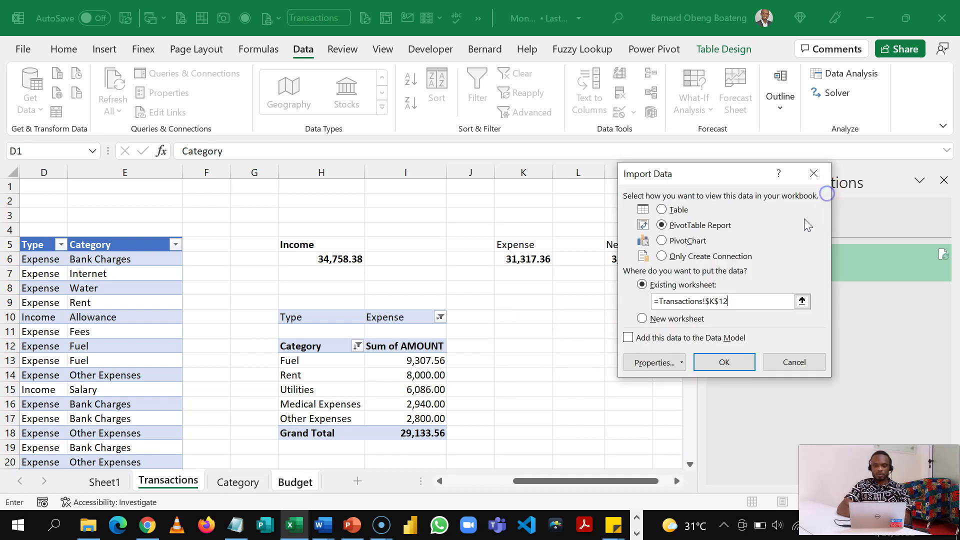
pyautogui.click(739, 364)
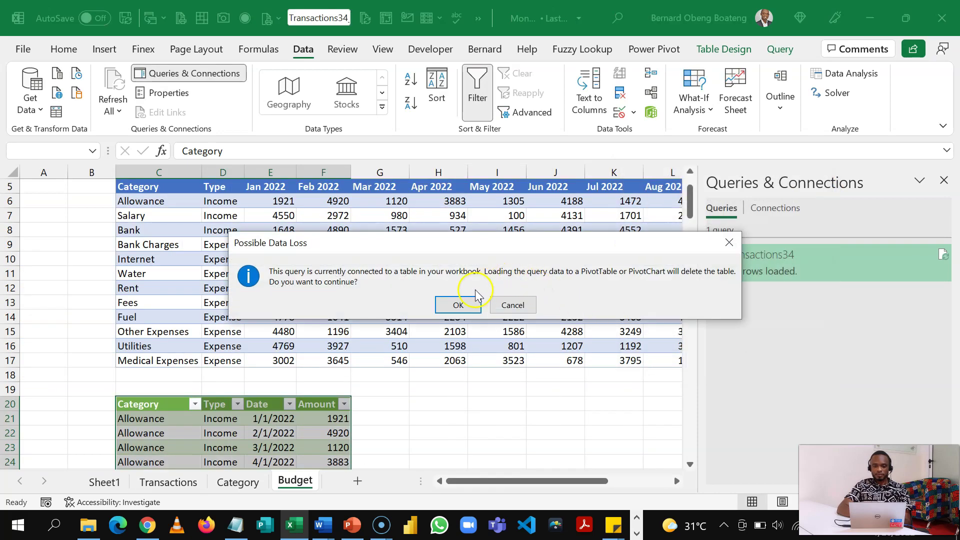
pyautogui.click(464, 302)
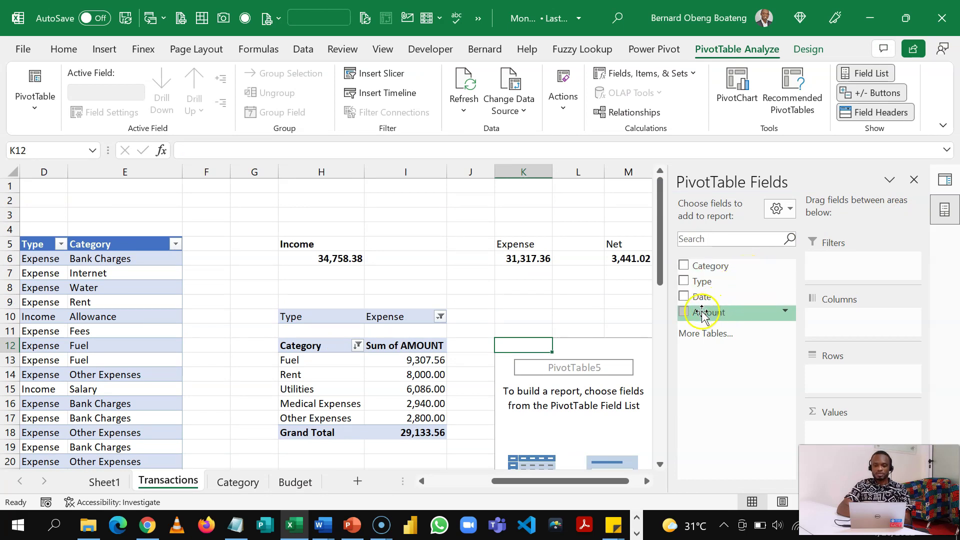
# - Build the budget PivotTable with Amount summed as values, Category as rows and Type as the report filter
pyautogui.click(684, 313)
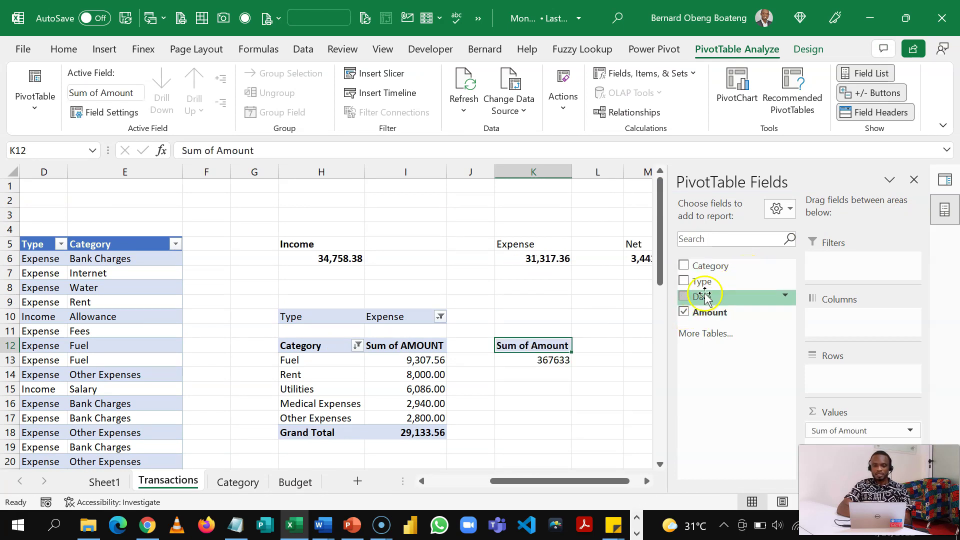
pyautogui.moveTo(719, 269); pyautogui.dragTo(848, 383)
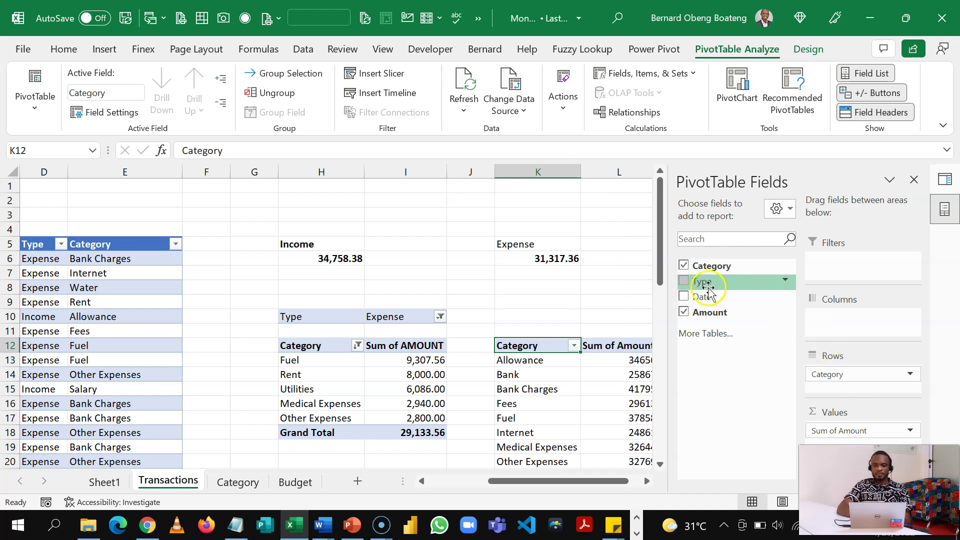
pyautogui.moveTo(708, 284); pyautogui.dragTo(840, 278)
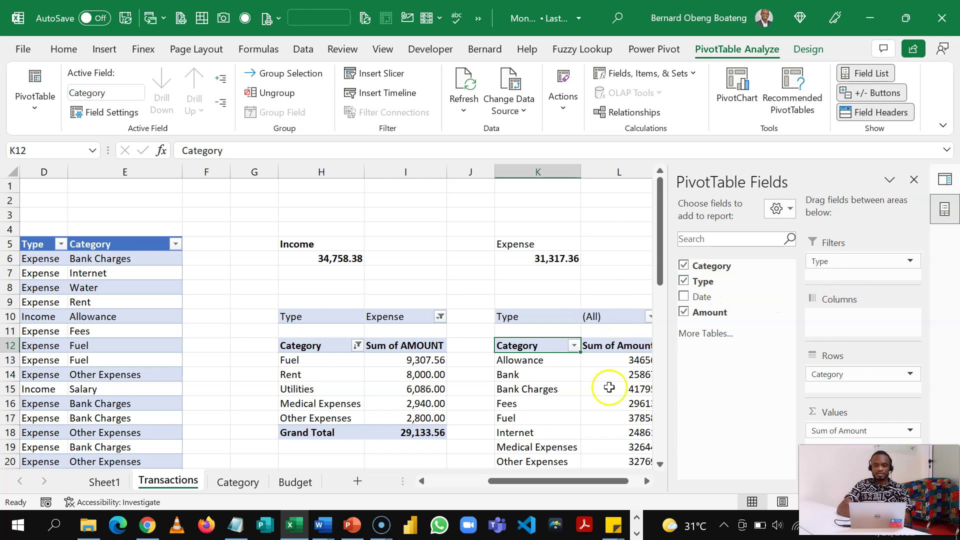
# - Clear the Category filter from the existing expense PivotTable at H12 and close the field list and queries pane
pyautogui.click(381, 389)
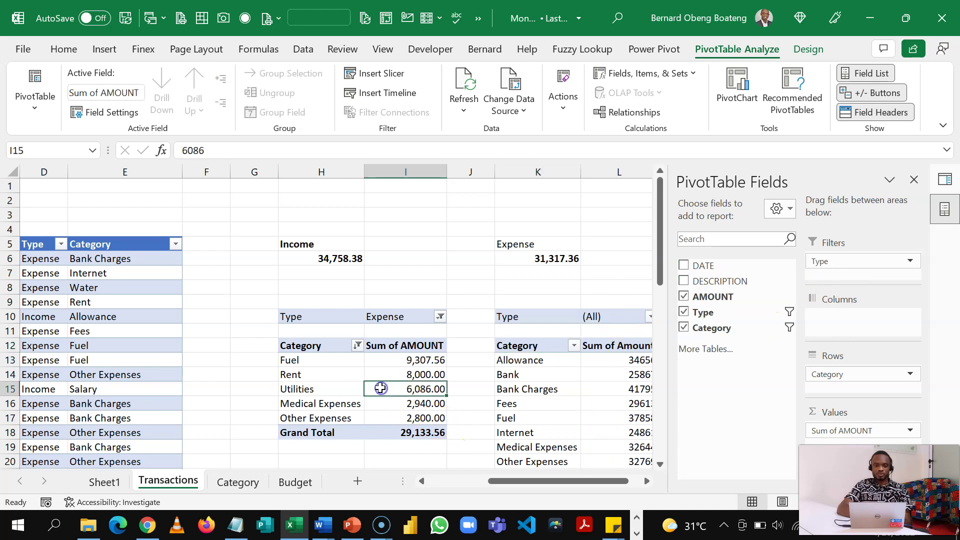
pyautogui.click(357, 346)
pyautogui.click(273, 98)
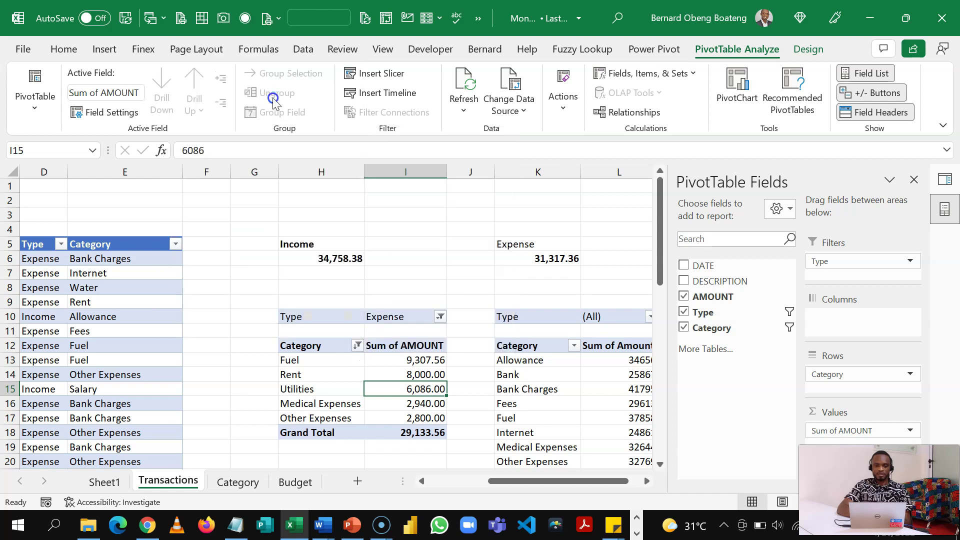
pyautogui.click(914, 179)
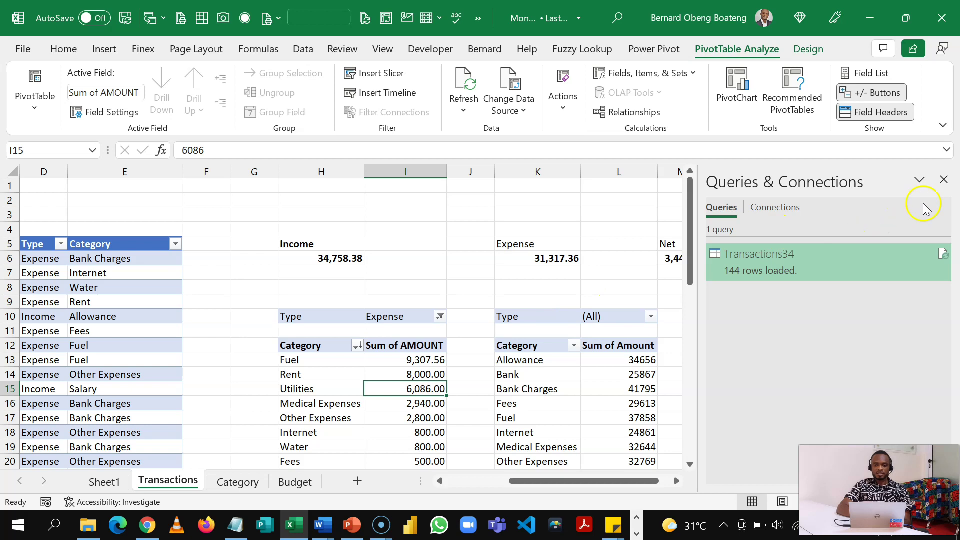
pyautogui.click(945, 180)
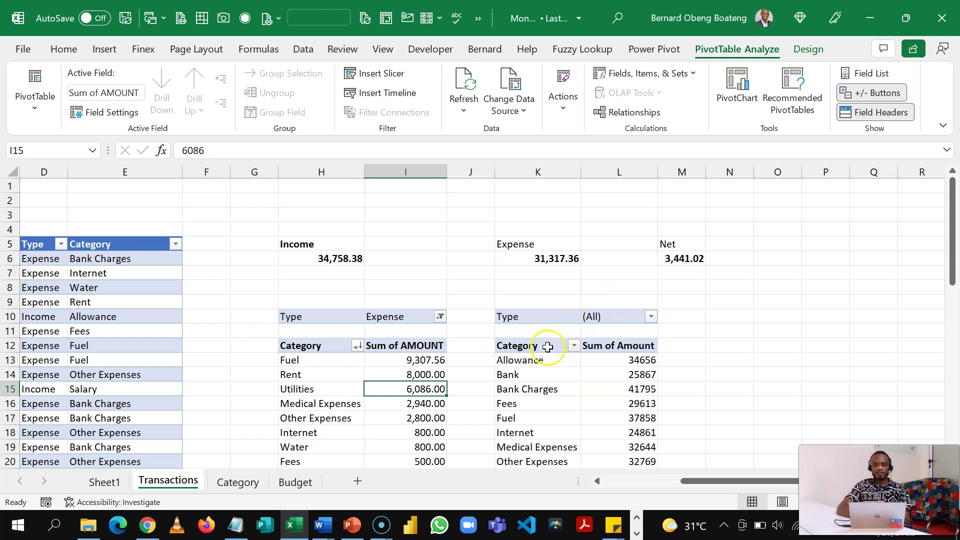
pyautogui.click(534, 395)
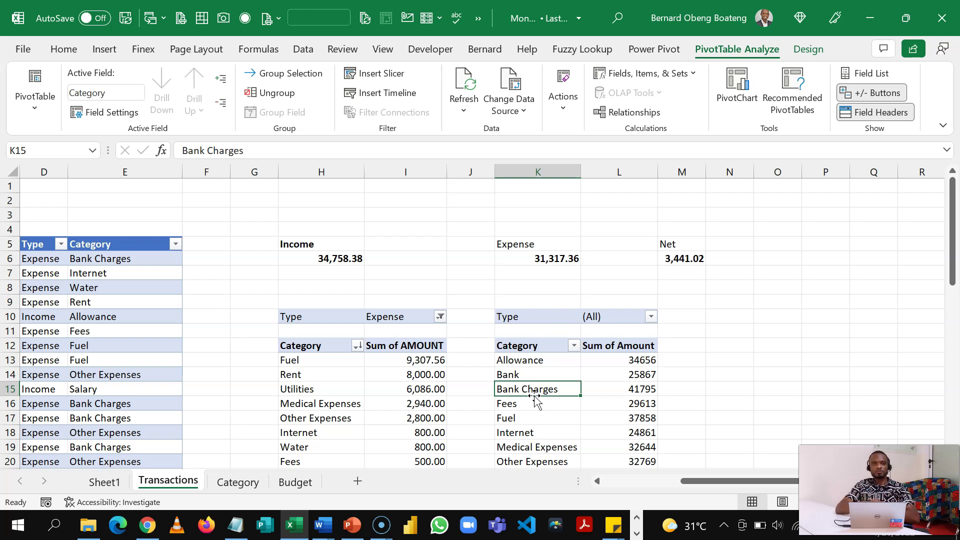
pyautogui.click(527, 374)
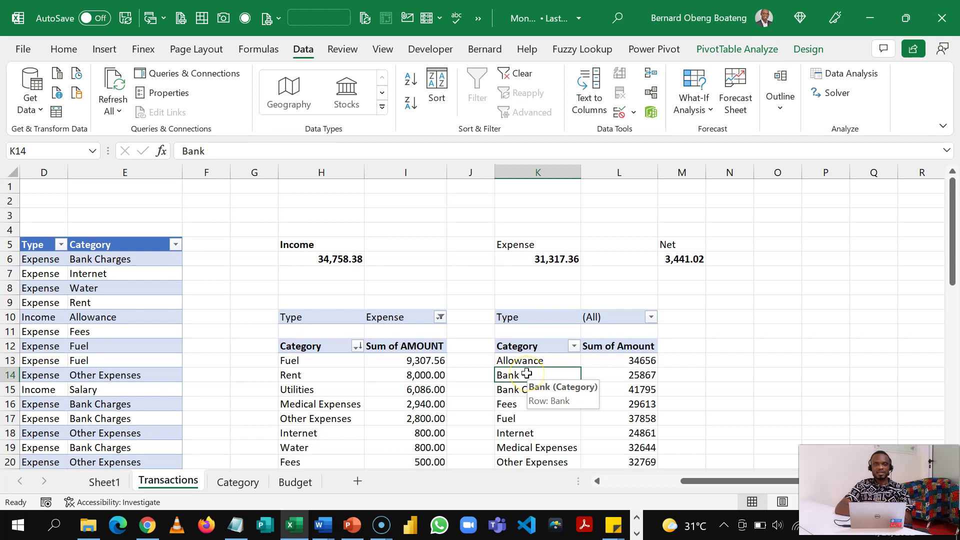